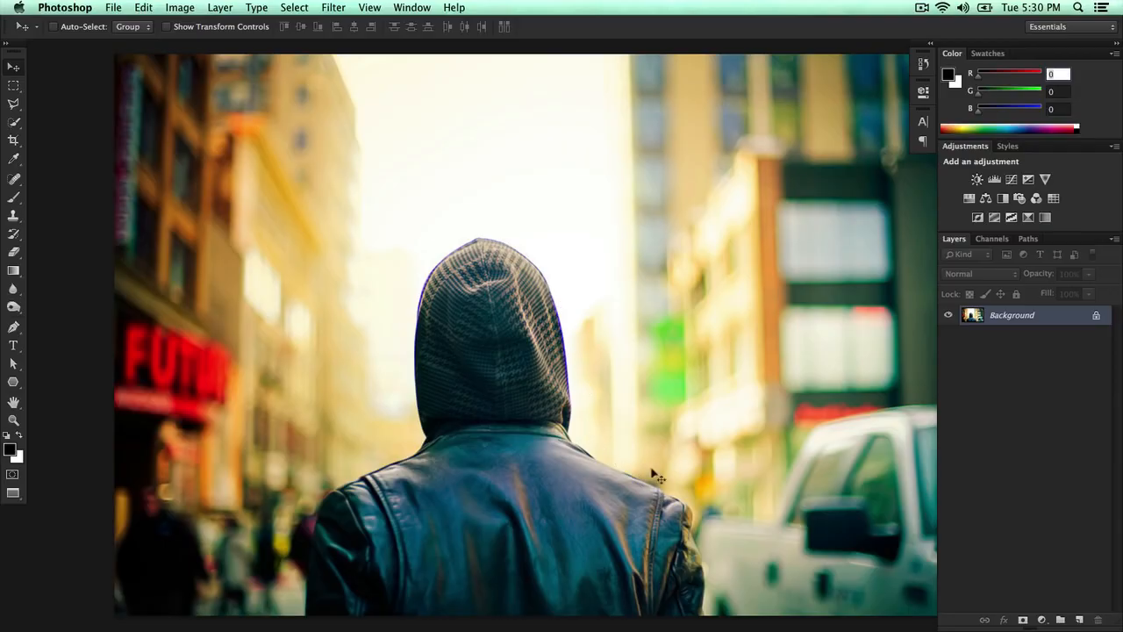
# - Open the file browser and navigate into the Wallpapers HD folder
pyautogui.click(113, 8)
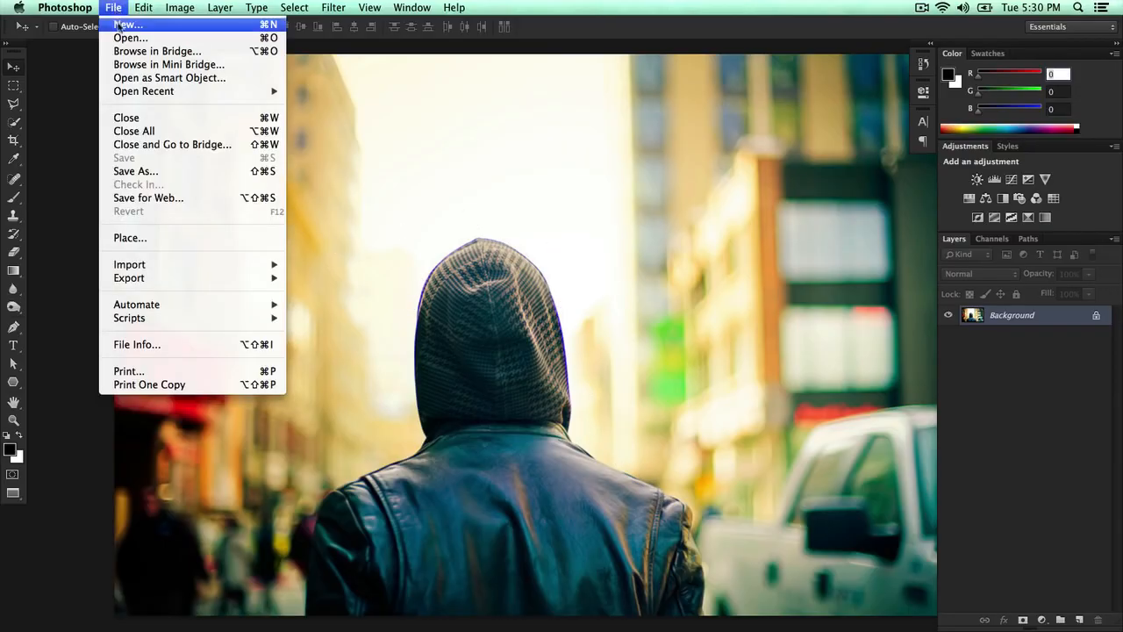
pyautogui.click(123, 38)
pyautogui.moveTo(616, 35); pyautogui.dragTo(504, 150)
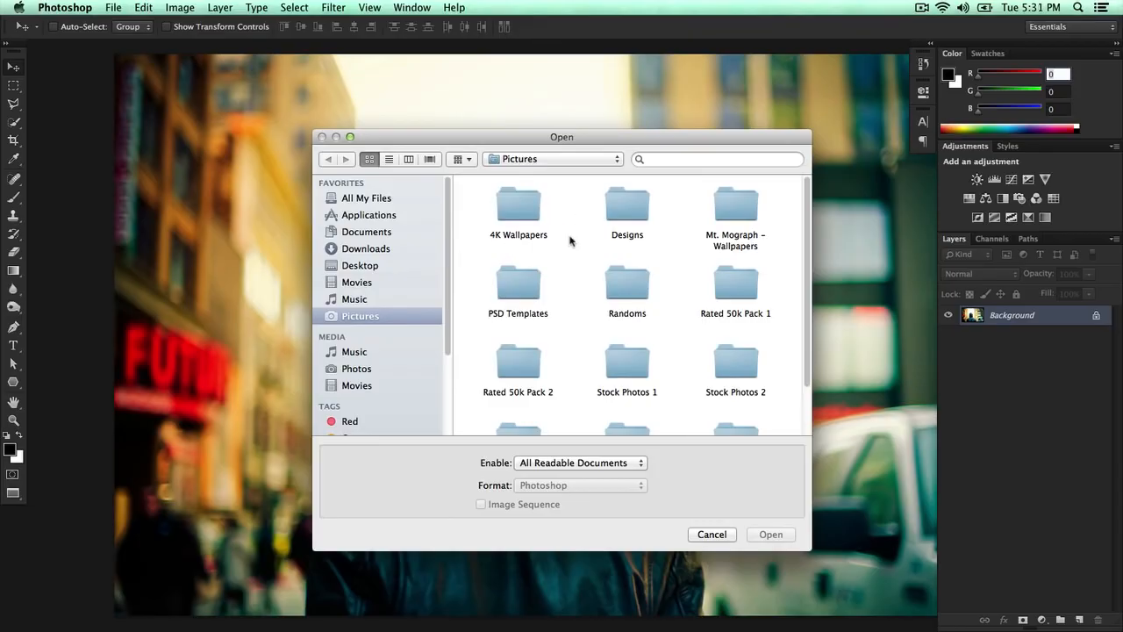
pyautogui.scroll(-2, 571, 242)
pyautogui.scroll(1, 584, 250)
pyautogui.scroll(-3, 595, 351)
pyautogui.doubleClick(625, 382)
# - Scroll through the folder and open the Los Angeles HD.jpg image
pyautogui.scroll(-2, 655, 369)
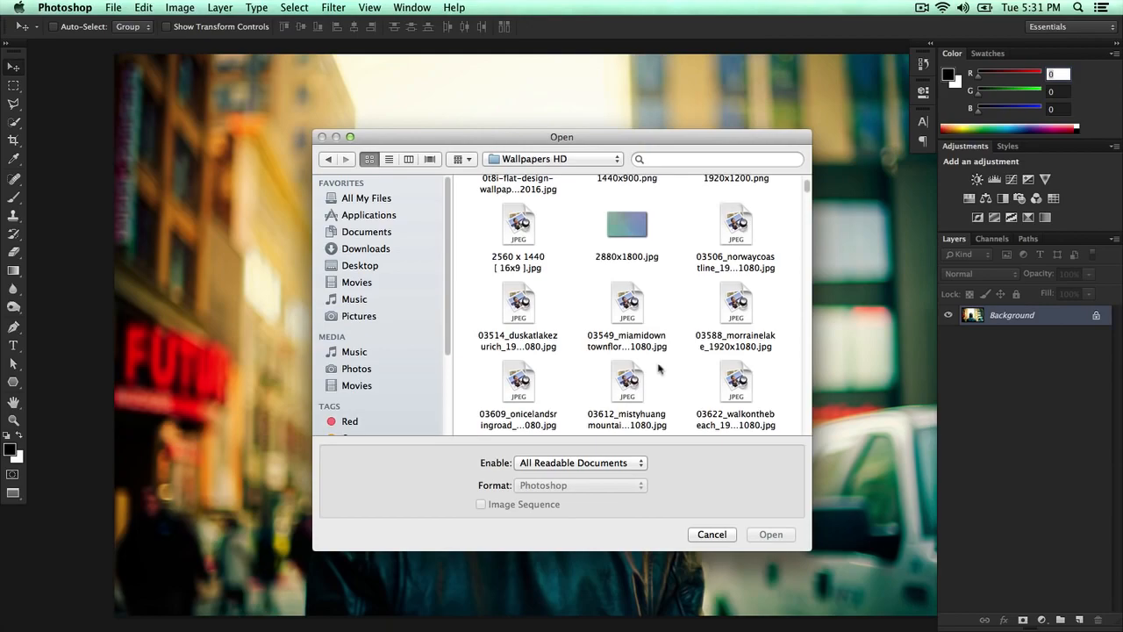
pyautogui.scroll(-3, 664, 352)
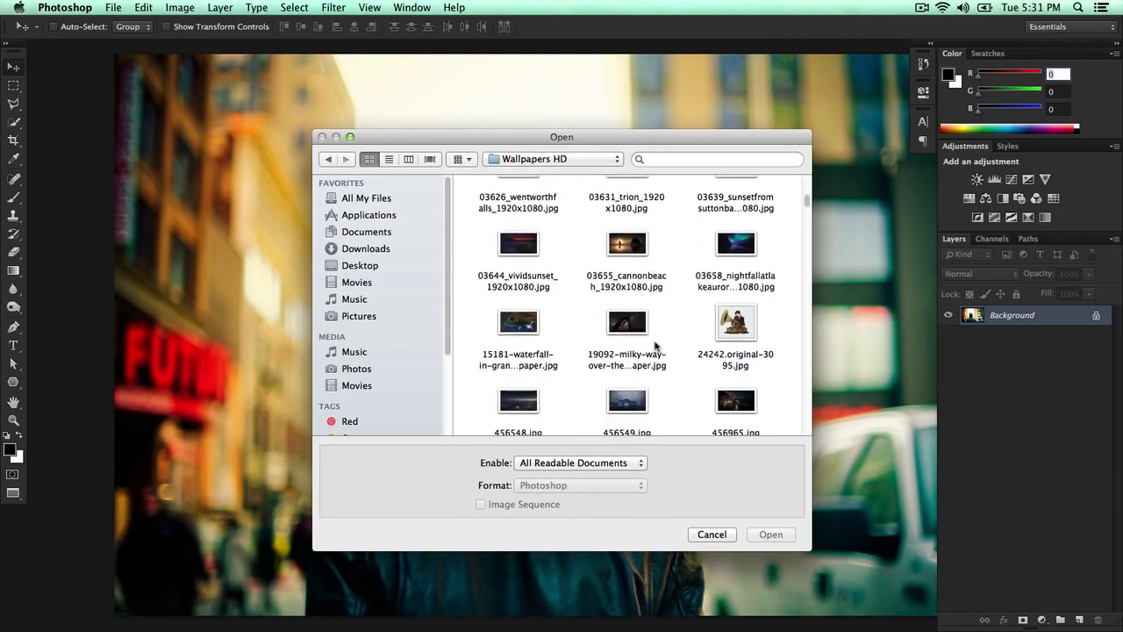
pyautogui.scroll(-2, 658, 346)
pyautogui.scroll(-3, 658, 346)
pyautogui.scroll(-2, 657, 346)
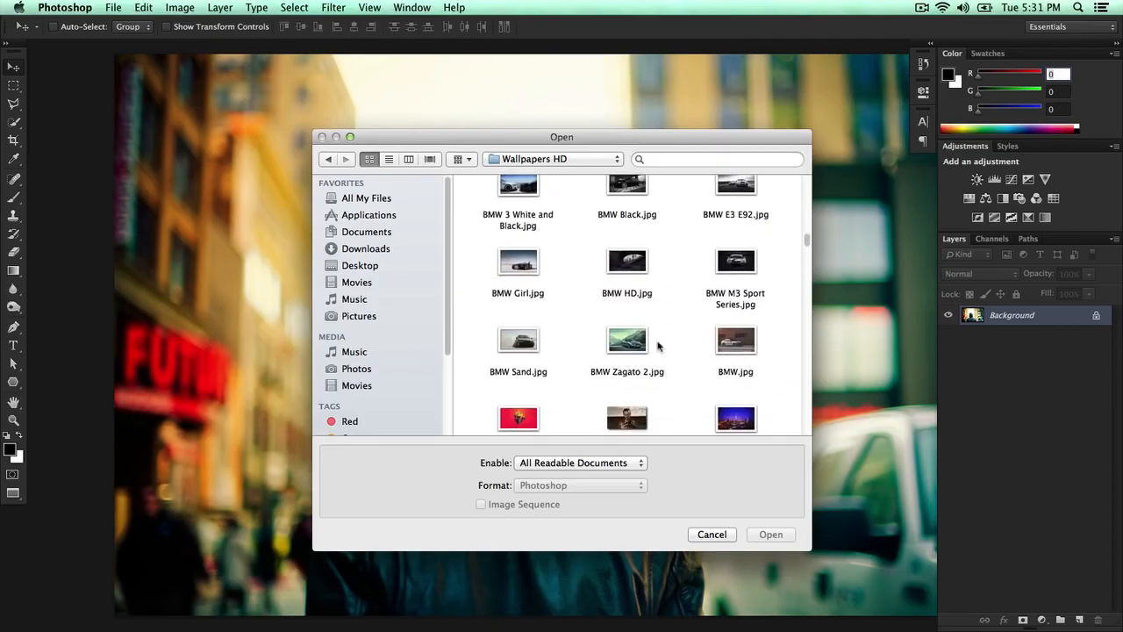
pyautogui.scroll(-4, 658, 347)
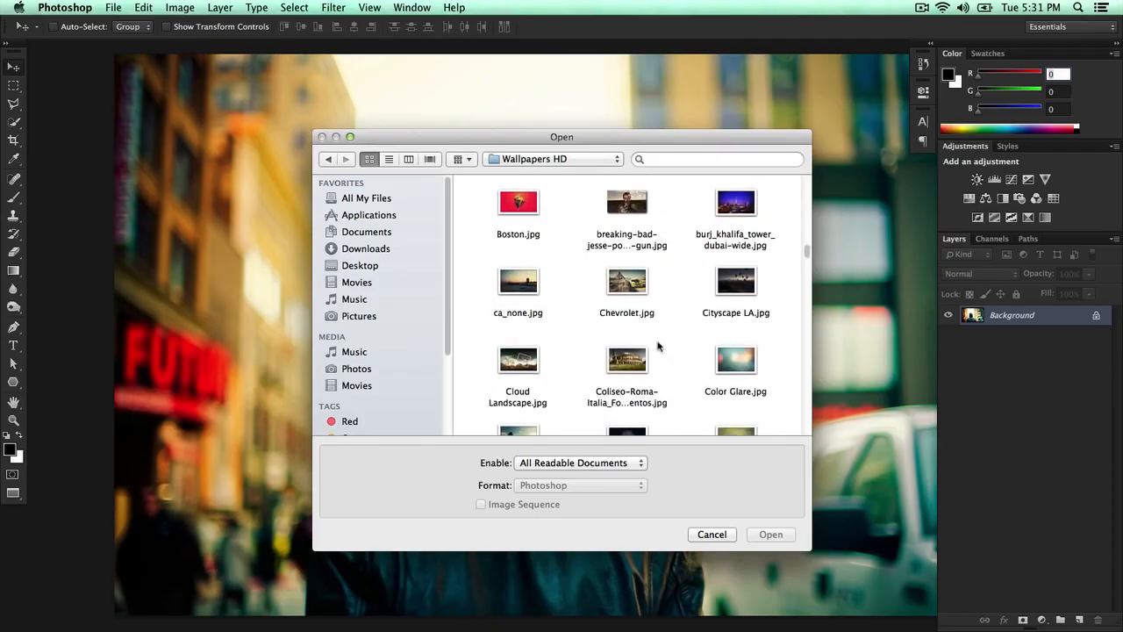
pyautogui.scroll(-3, 657, 347)
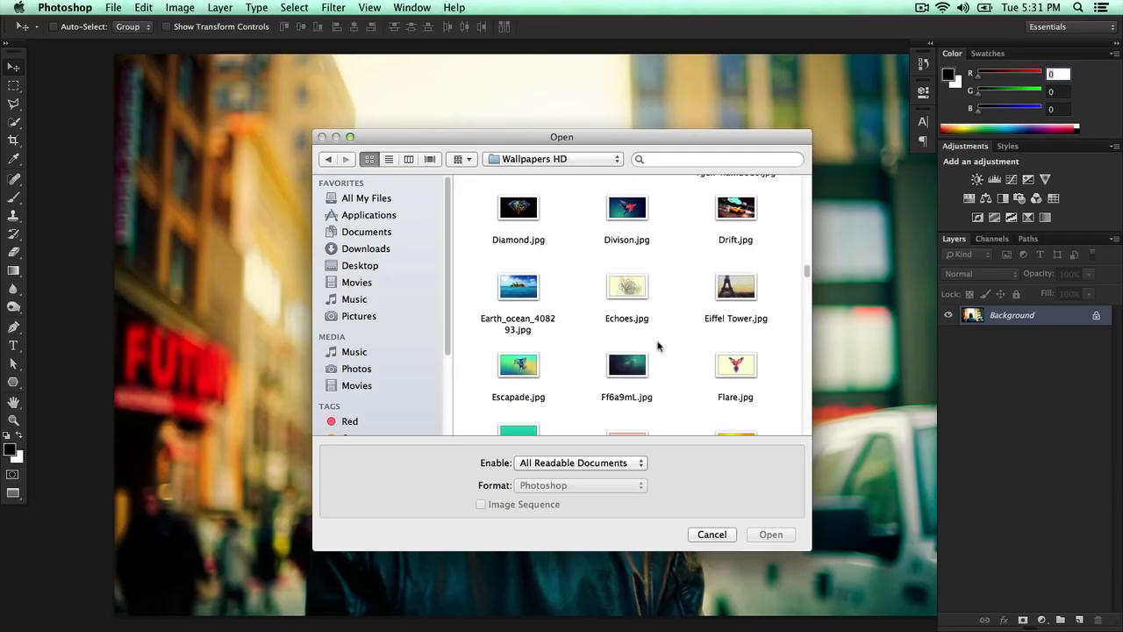
pyautogui.scroll(-1, 657, 347)
pyautogui.scroll(-4, 658, 346)
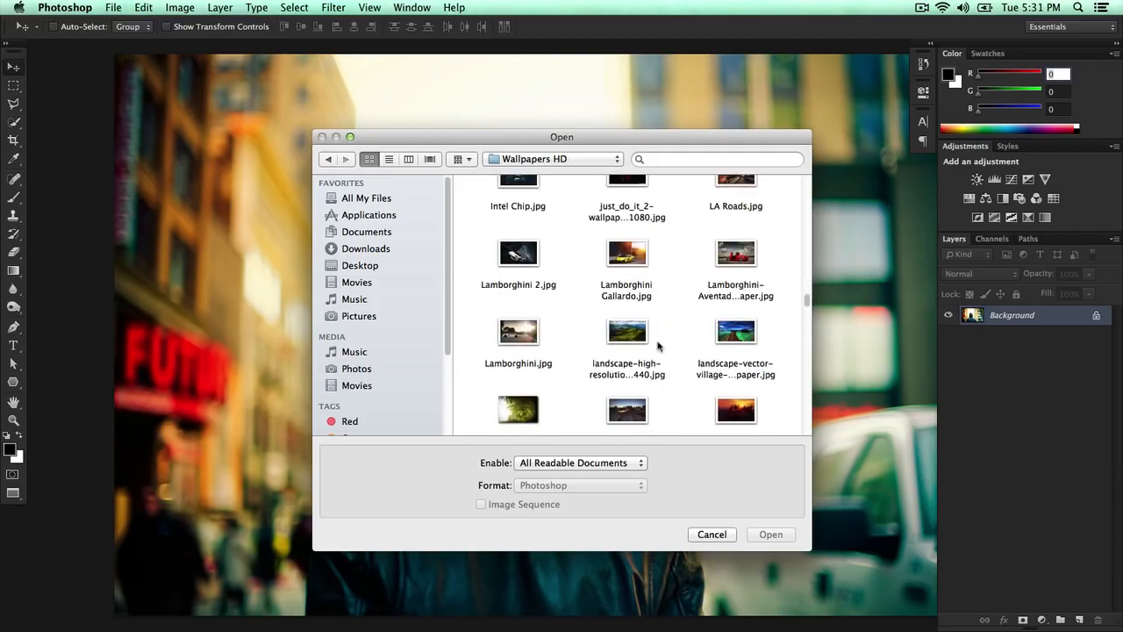
pyautogui.scroll(-1, 658, 347)
pyautogui.scroll(-1, 657, 347)
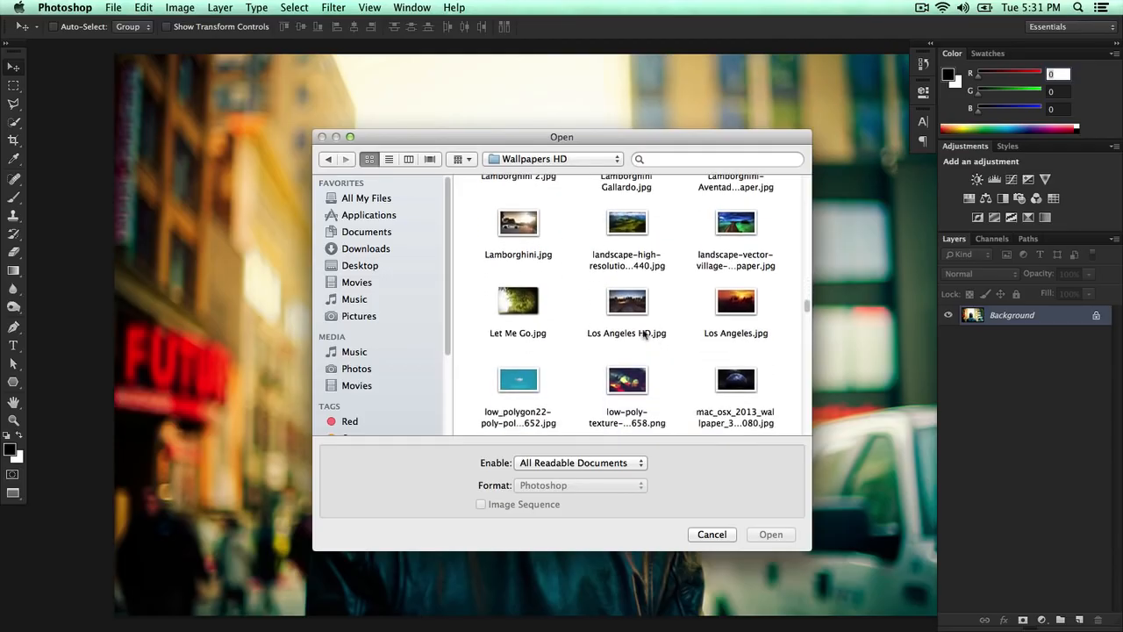
pyautogui.click(635, 312)
pyautogui.press('Return')
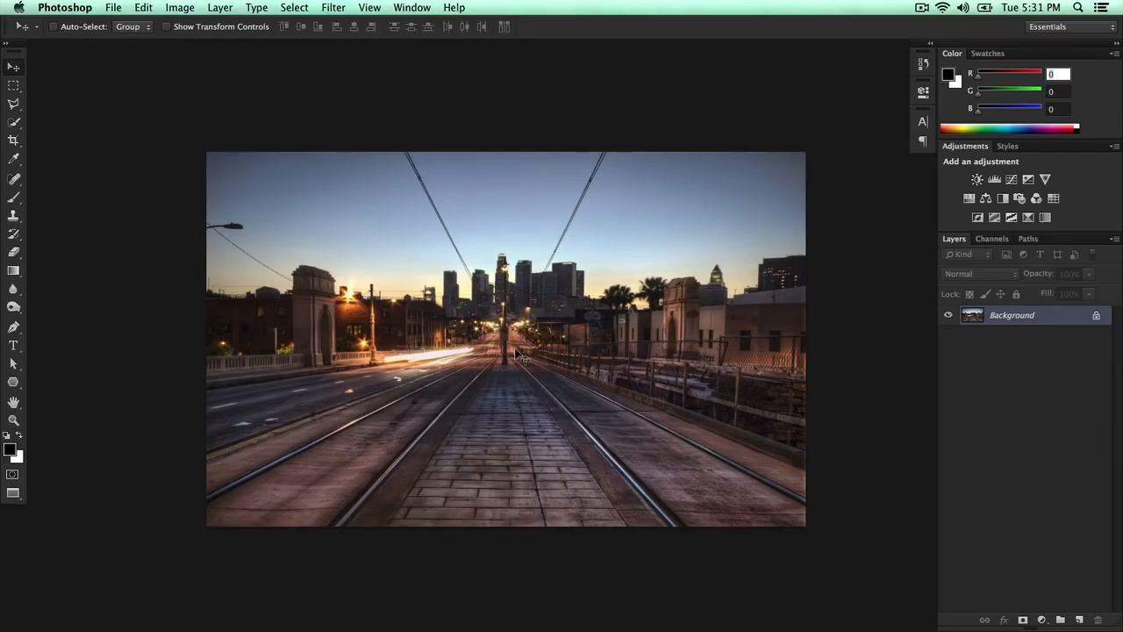
pyautogui.press('XF86AudioRaiseVolume')
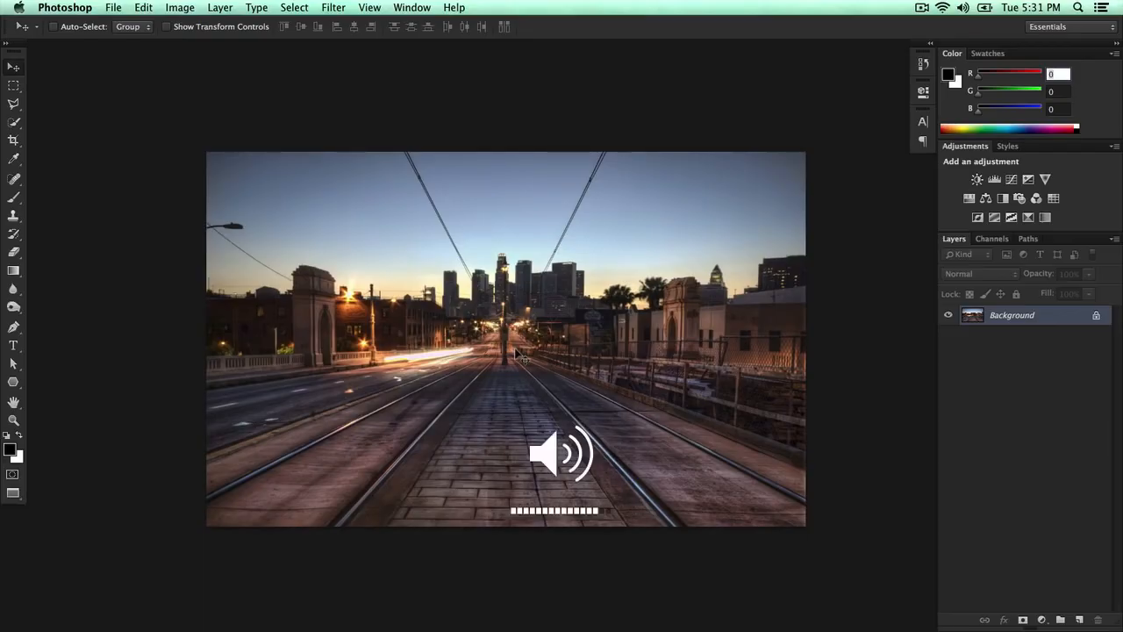
pyautogui.press('super+0')
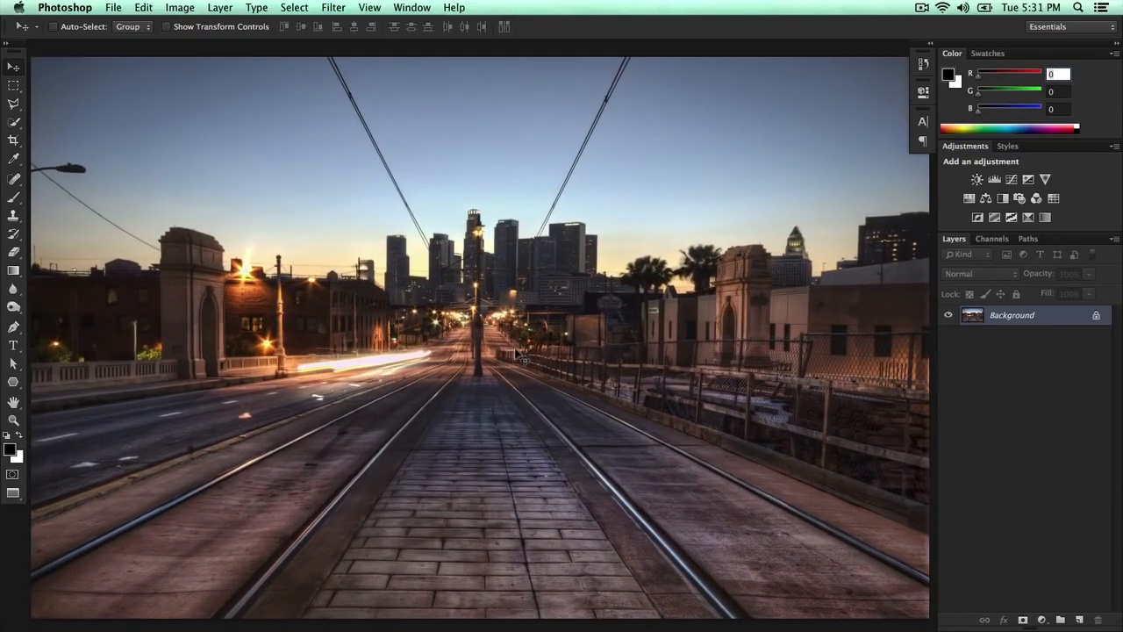
pyautogui.click(452, 7)
pyautogui.moveTo(383, 5)
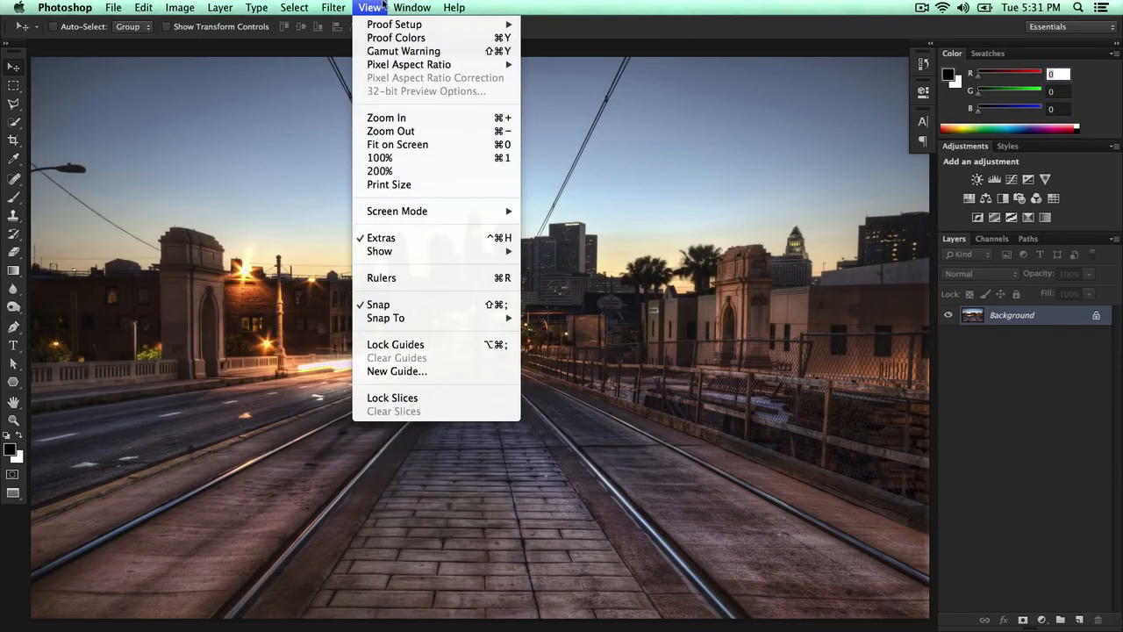
pyautogui.click(439, 492)
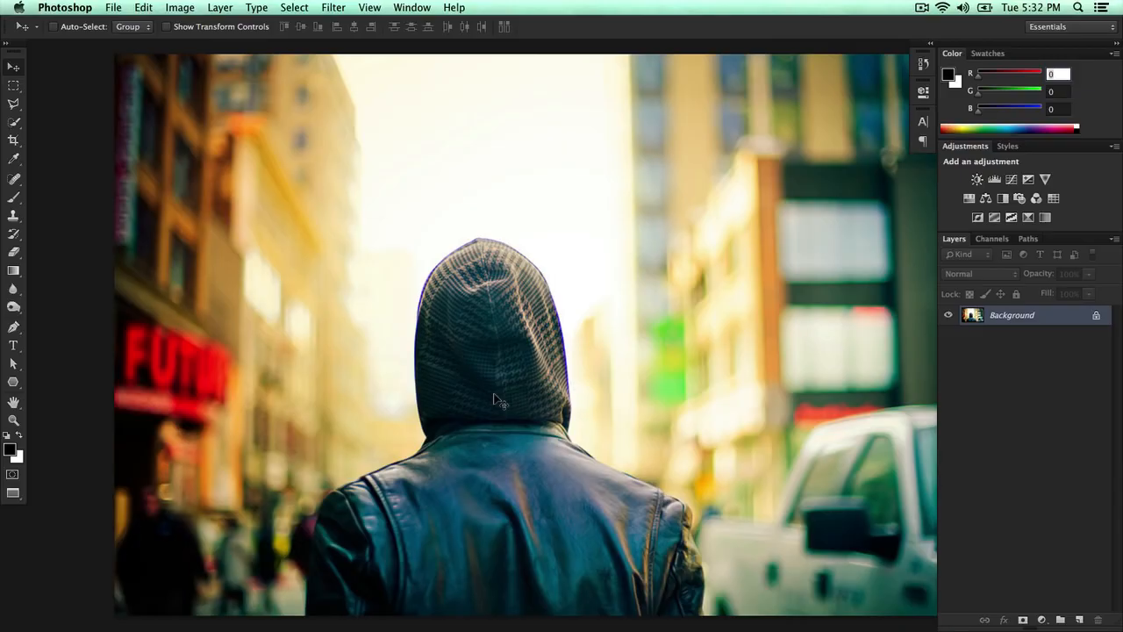
# - Zoom in on the hooded figure's left shoulder and switch to the Pen tool in Path mode
pyautogui.press('super+plus')
pyautogui.press('space')
pyautogui.moveTo(494, 394); pyautogui.dragTo(556, 253)
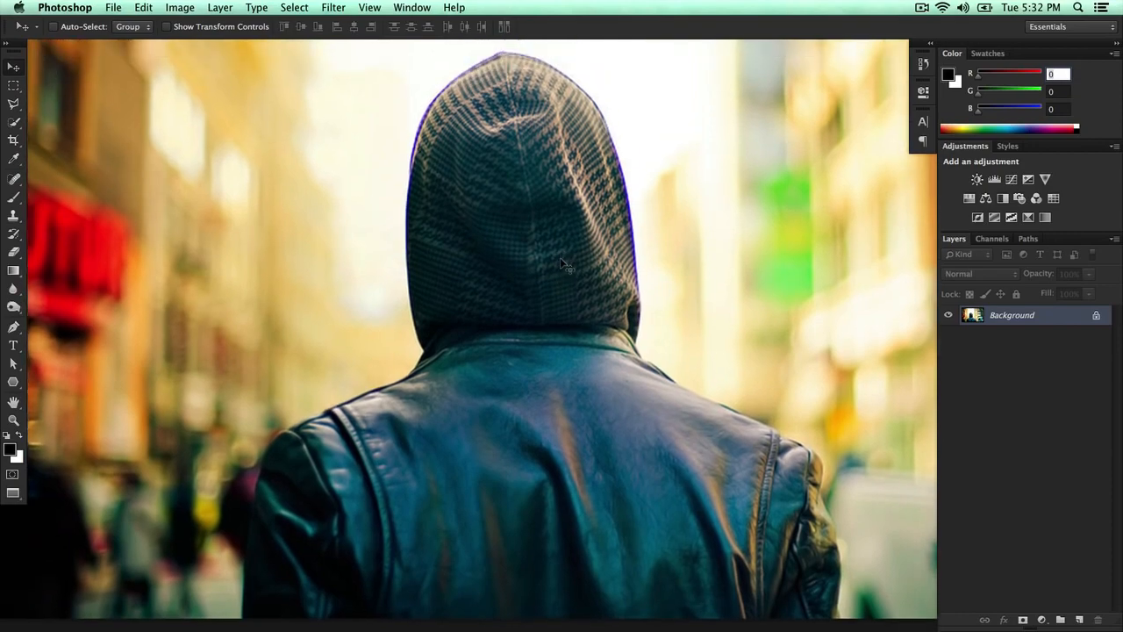
pyautogui.press('p')
pyautogui.press('space')
pyautogui.moveTo(413, 430); pyautogui.dragTo(454, 309)
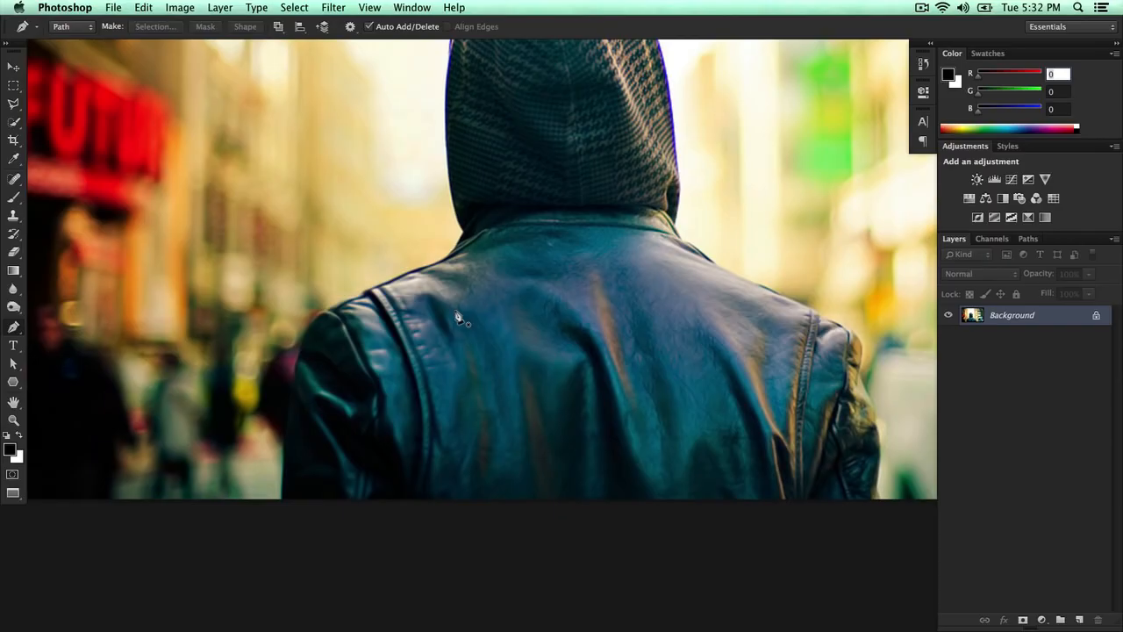
pyautogui.press('space')
pyautogui.moveTo(392, 230); pyautogui.dragTo(394, 313)
pyautogui.moveTo(370, 171)
pyautogui.mouseDown()
pyautogui.moveTo(374, 189)
pyautogui.moveTo(370, 169)
pyautogui.mouseUp()
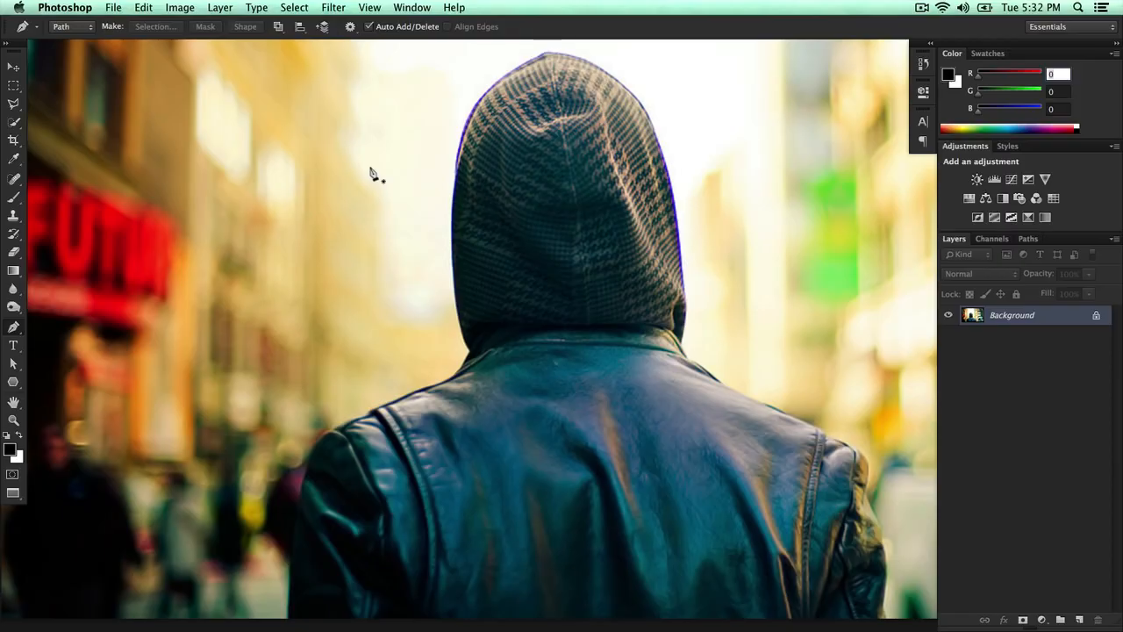
pyautogui.press('space')
pyautogui.moveTo(399, 329); pyautogui.dragTo(406, 310)
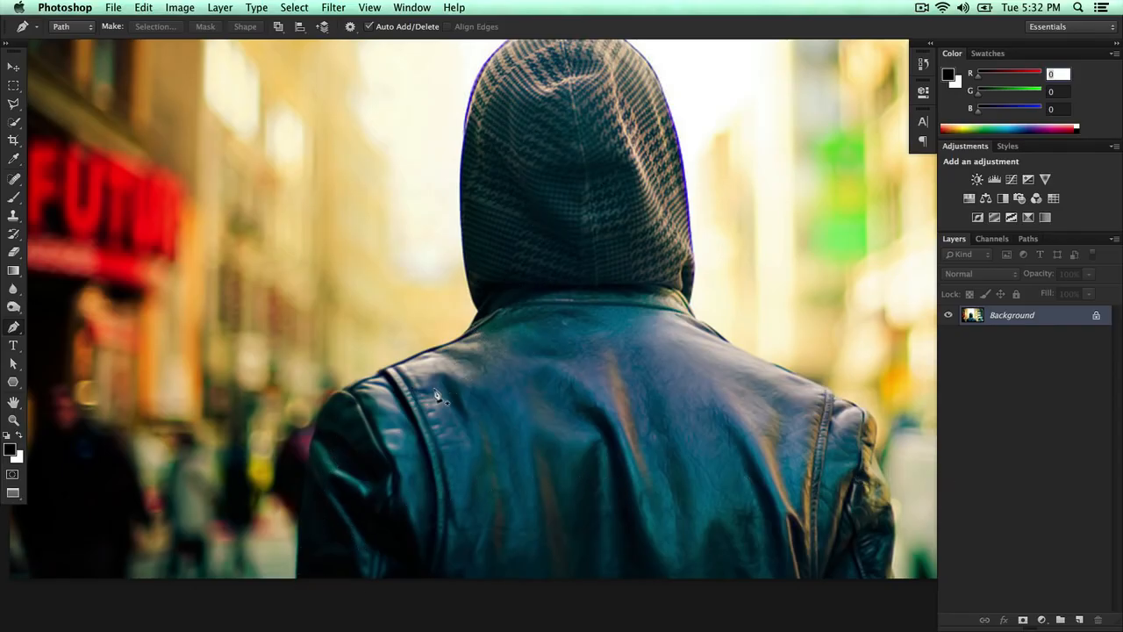
pyautogui.scroll(2, 436, 395)
pyautogui.moveTo(439, 388); pyautogui.dragTo(720, 190)
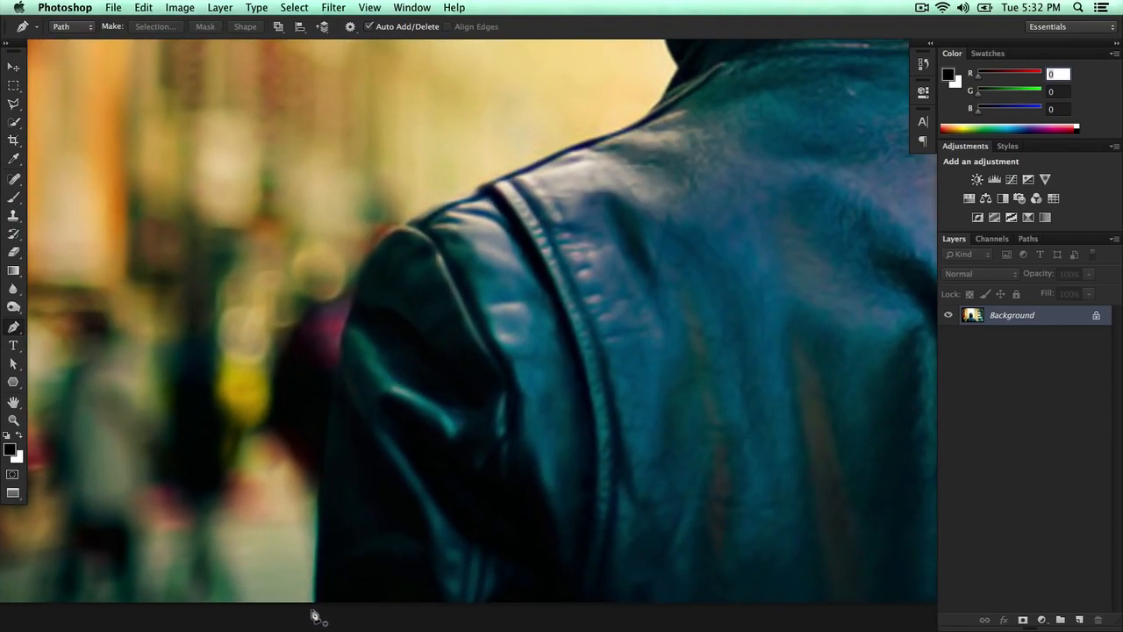
pyautogui.click(310, 610)
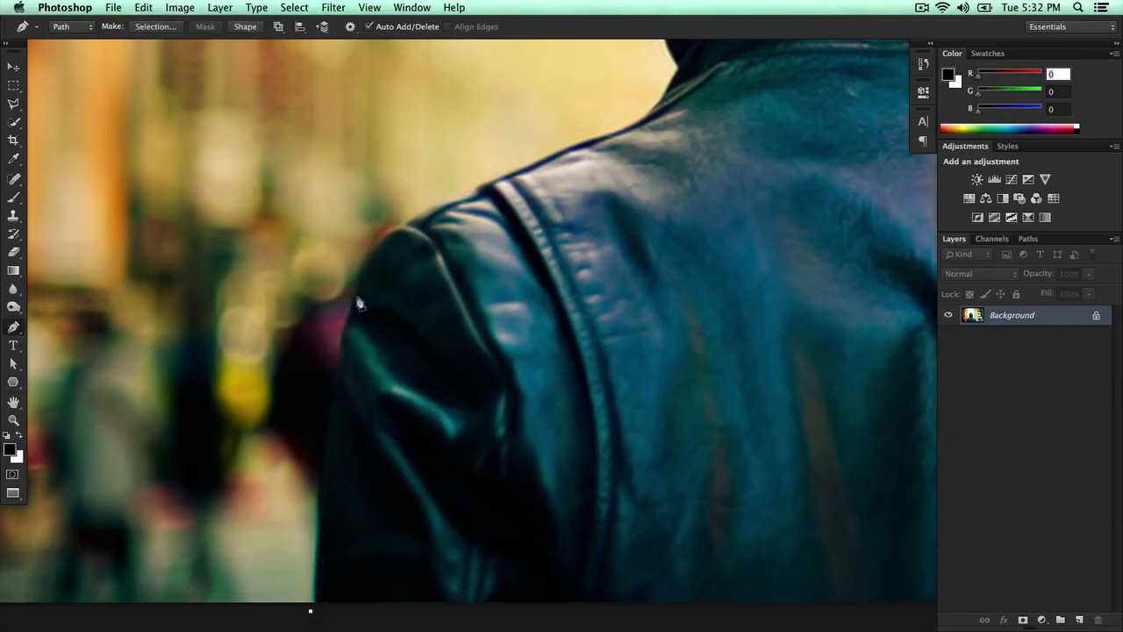
pyautogui.moveTo(358, 267); pyautogui.dragTo(392, 240)
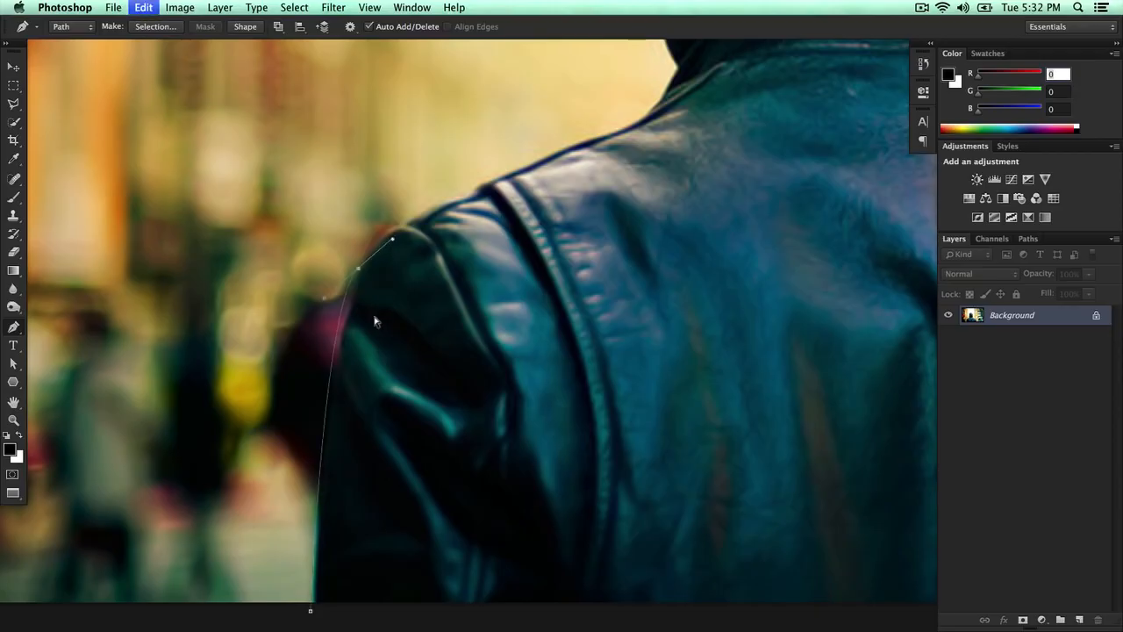
pyautogui.press('alt+super+z')
pyautogui.press('alt+super+z')
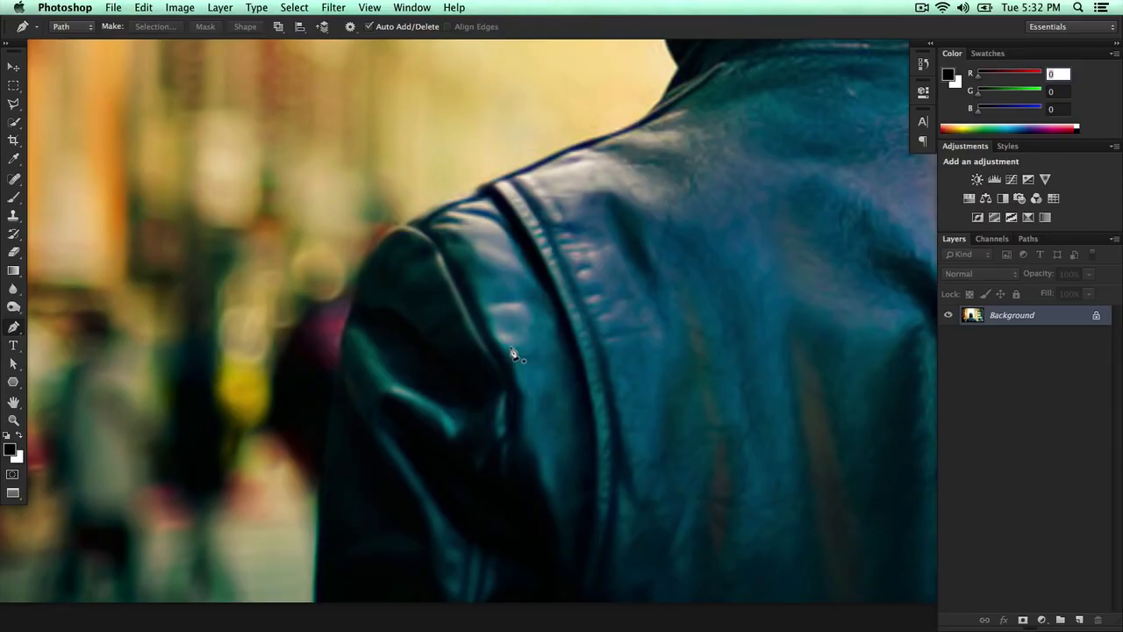
# - Start a Pen path at the bottom of the left arm and trace curved anchors up its outer edge
pyautogui.click(318, 605)
pyautogui.moveTo(322, 497); pyautogui.dragTo(330, 434)
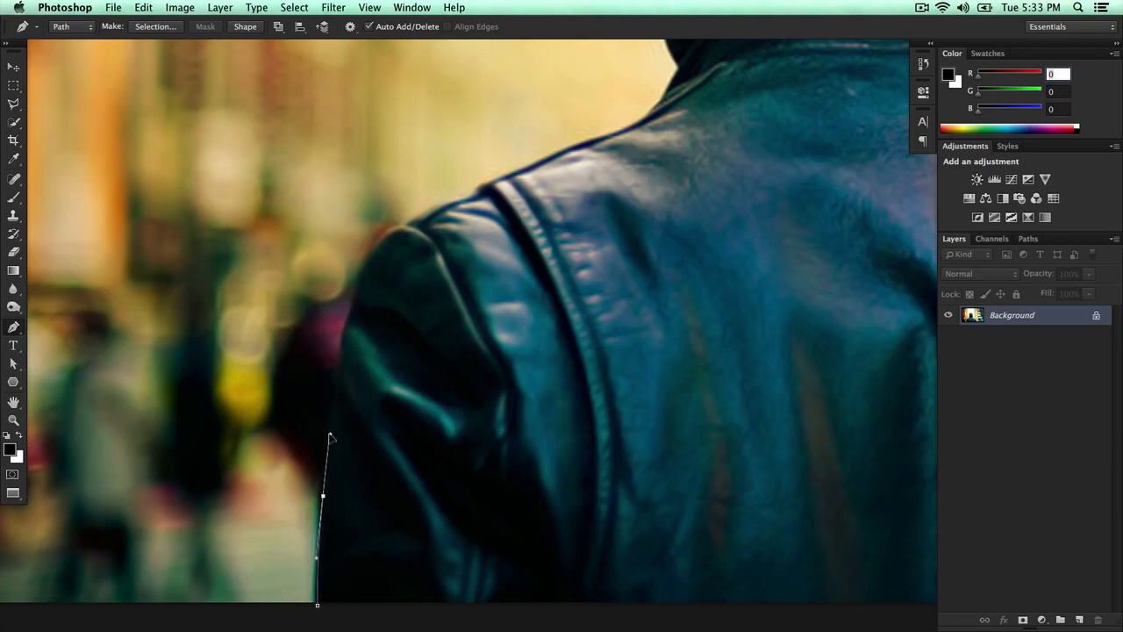
pyautogui.moveTo(377, 321)
pyautogui.mouseDown()
pyautogui.moveTo(370, 332)
pyautogui.moveTo(367, 291)
pyautogui.moveTo(379, 265)
pyautogui.moveTo(407, 254)
pyautogui.moveTo(379, 318)
pyautogui.mouseUp()
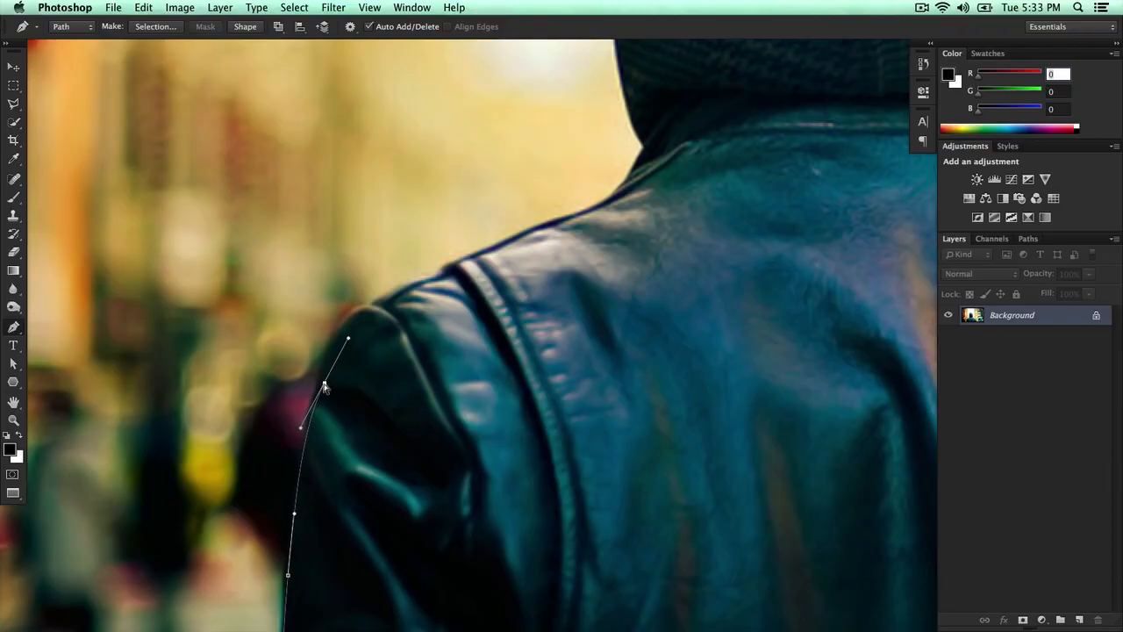
# - Place curved anchors over the top of the left shoulder, undoing misplaced points
pyautogui.moveTo(325, 385)
pyautogui.mouseDown()
pyautogui.moveTo(313, 386)
pyautogui.moveTo(326, 377)
pyautogui.moveTo(321, 393)
pyautogui.mouseUp()
pyautogui.moveTo(391, 308); pyautogui.dragTo(453, 286)
pyautogui.press('super+z')
pyautogui.moveTo(344, 350); pyautogui.dragTo(330, 352)
pyautogui.moveTo(399, 303); pyautogui.dragTo(444, 283)
pyautogui.press('super+z')
pyautogui.moveTo(356, 313); pyautogui.dragTo(401, 295)
pyautogui.press('super+z')
# - Continue the path along the shoulder seam toward the collar
pyautogui.press('space')
pyautogui.moveTo(467, 284); pyautogui.dragTo(336, 358)
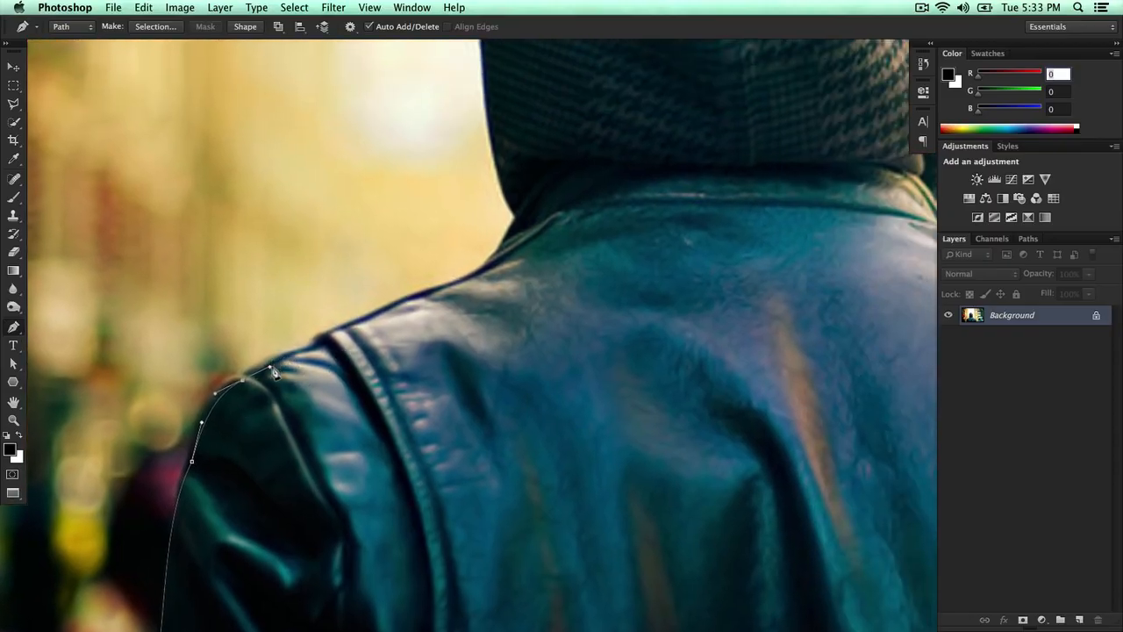
pyautogui.press('space')
pyautogui.moveTo(337, 343); pyautogui.dragTo(307, 368)
pyautogui.press('super+z')
pyautogui.moveTo(289, 376); pyautogui.dragTo(317, 370)
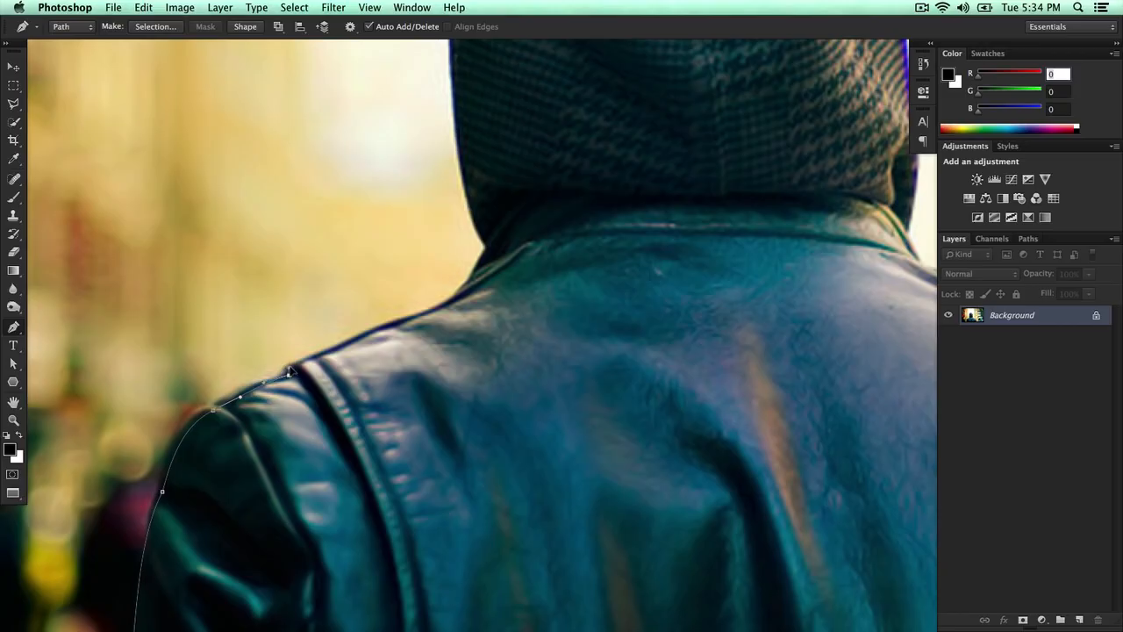
pyautogui.moveTo(336, 352); pyautogui.dragTo(328, 359)
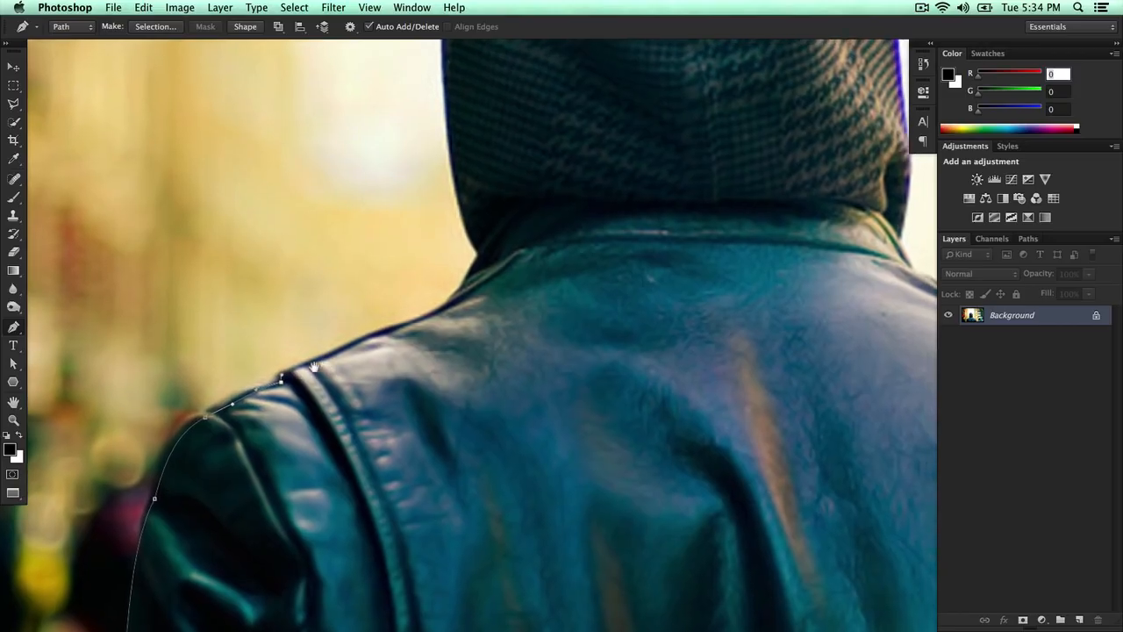
# - Extend the path up the shoulder to where the jacket collar meets the hood
pyautogui.click(361, 340)
pyautogui.moveTo(418, 336); pyautogui.dragTo(321, 384)
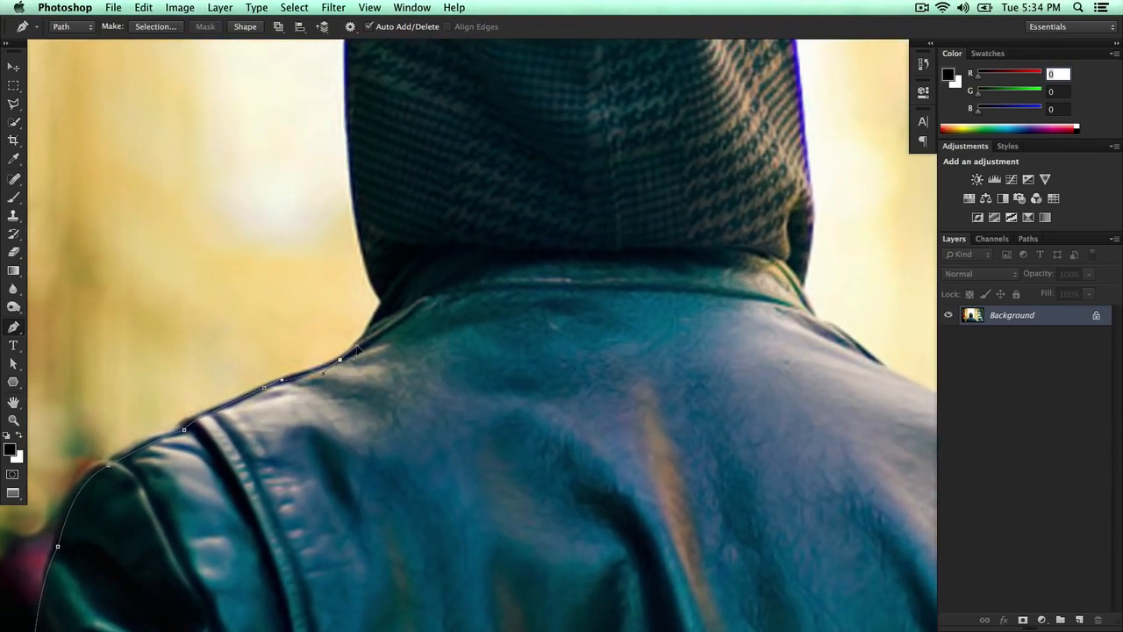
pyautogui.press('super+z')
pyautogui.moveTo(337, 361); pyautogui.dragTo(346, 394)
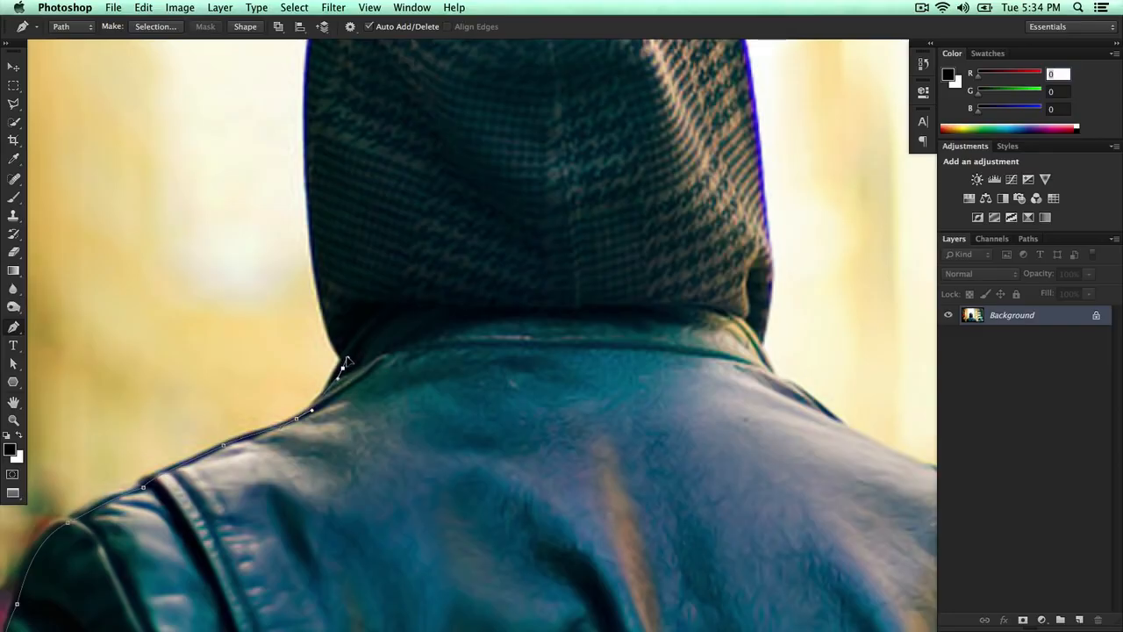
pyautogui.press('super+z')
pyautogui.moveTo(346, 358); pyautogui.dragTo(352, 353)
pyautogui.moveTo(331, 297); pyautogui.dragTo(321, 241)
pyautogui.press('super+z')
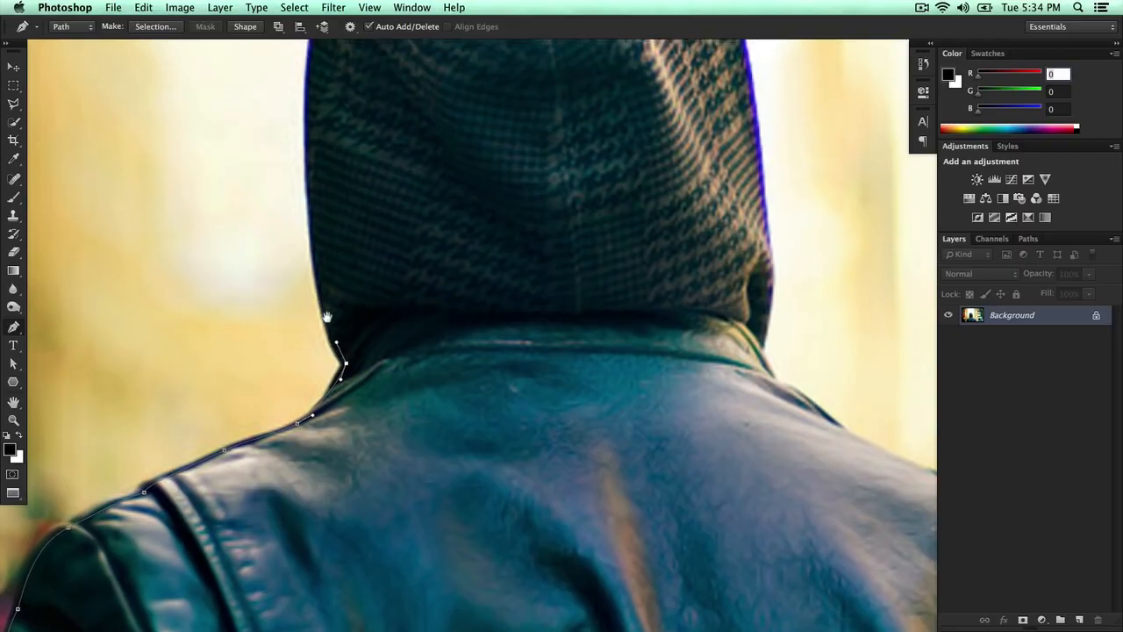
# - Add anchor points up the left edge of the hood, stepping back to remove the last three
pyautogui.moveTo(318, 271); pyautogui.dragTo(342, 388)
pyautogui.moveTo(336, 326); pyautogui.dragTo(332, 489)
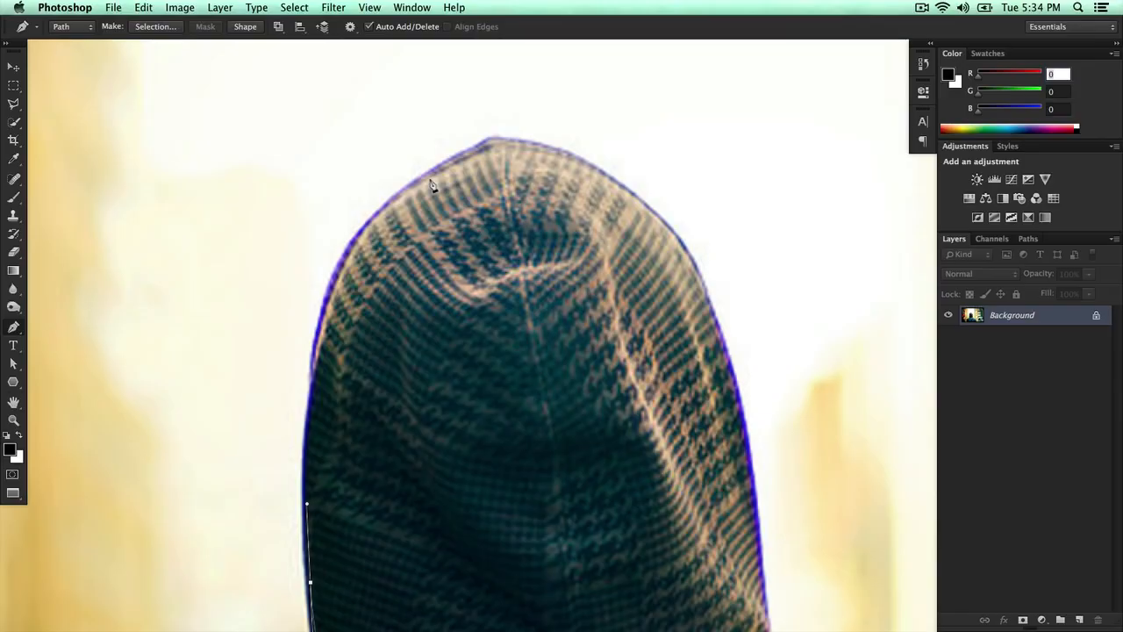
pyautogui.click(309, 464)
pyautogui.click(315, 403)
pyautogui.click(315, 377)
pyautogui.click(323, 350)
pyautogui.click(330, 312)
pyautogui.click(342, 291)
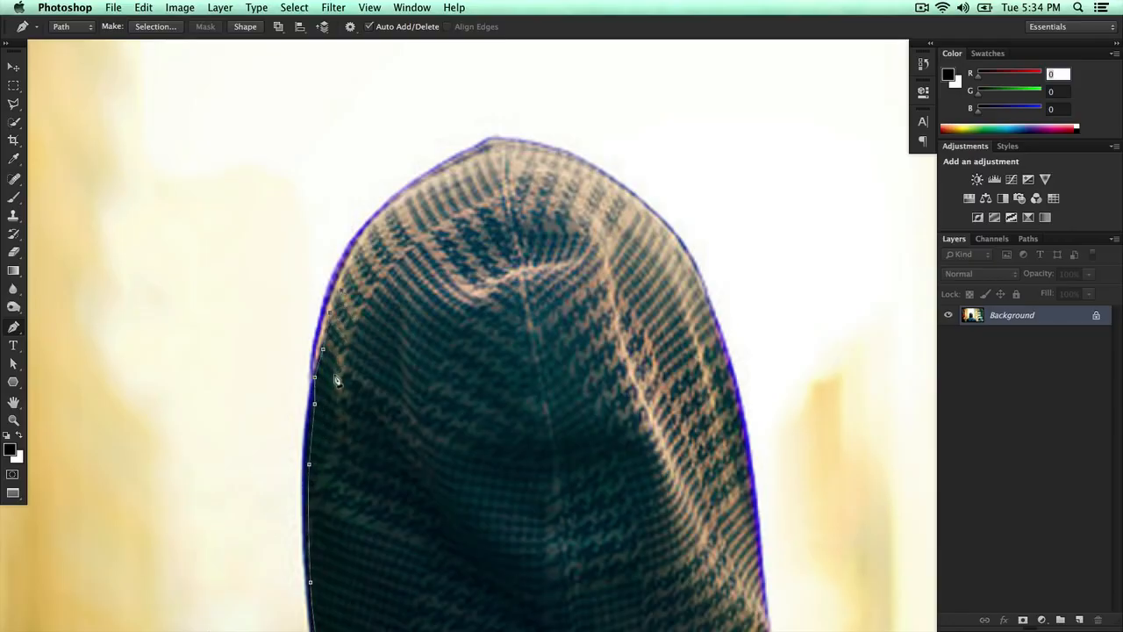
pyautogui.press('super+alt+z')
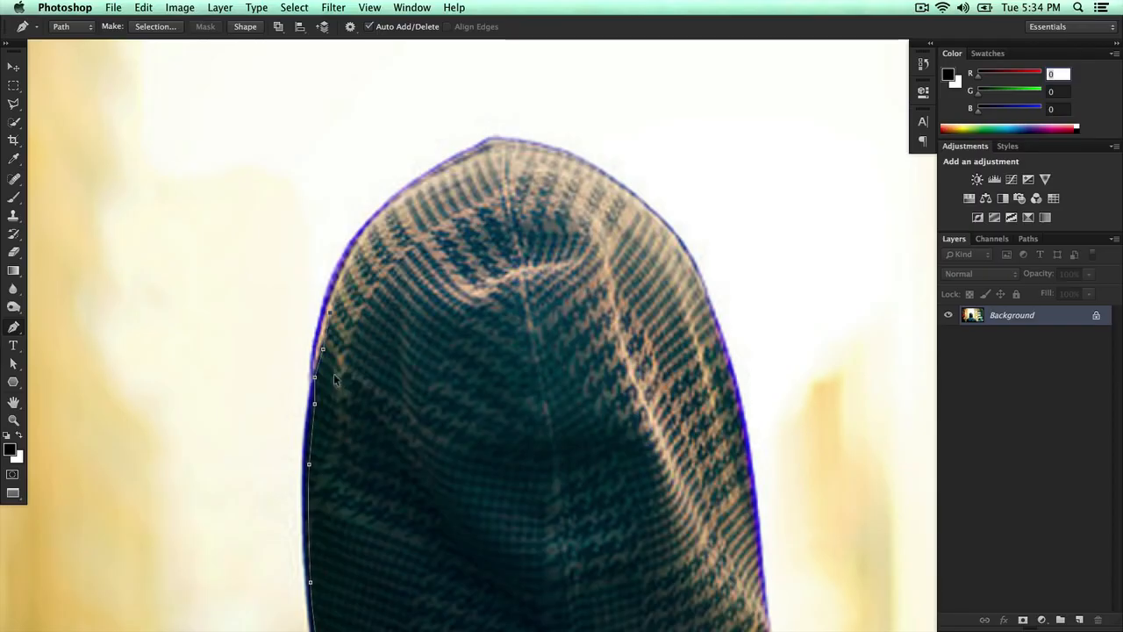
pyautogui.press('super+alt+z')
pyautogui.press('super+alt+z')
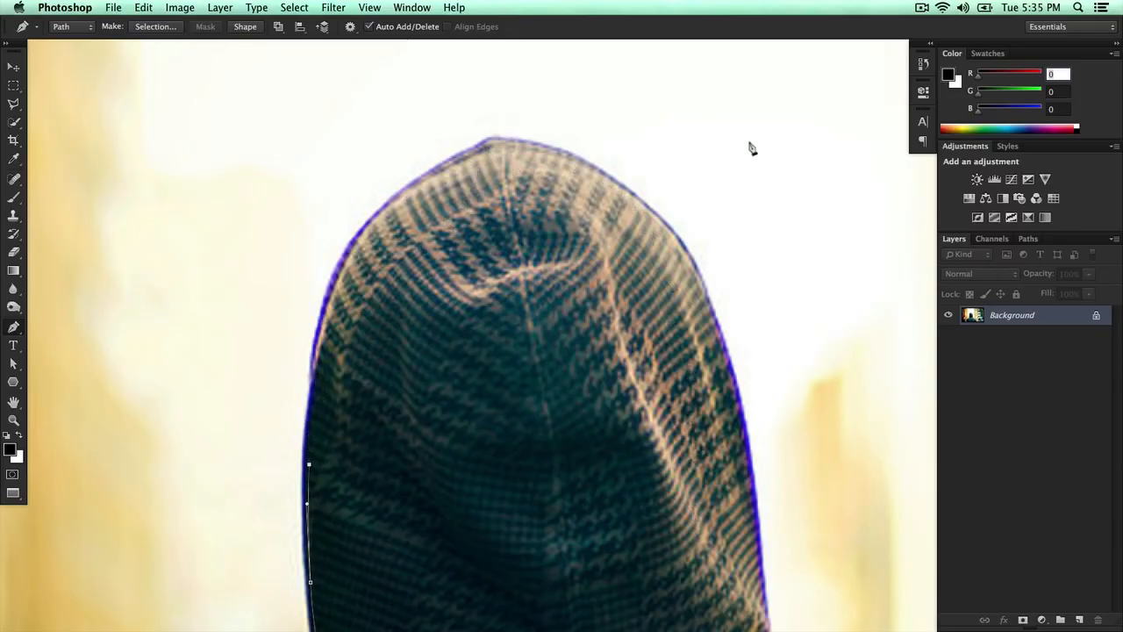
# - Place curved anchors over the crown of the hood
pyautogui.moveTo(606, 218); pyautogui.dragTo(550, 184)
pyautogui.moveTo(260, 353); pyautogui.dragTo(275, 256)
pyautogui.moveTo(329, 190); pyautogui.dragTo(301, 238)
pyautogui.moveTo(361, 182); pyautogui.dragTo(438, 150)
pyautogui.moveTo(409, 189); pyautogui.dragTo(329, 234)
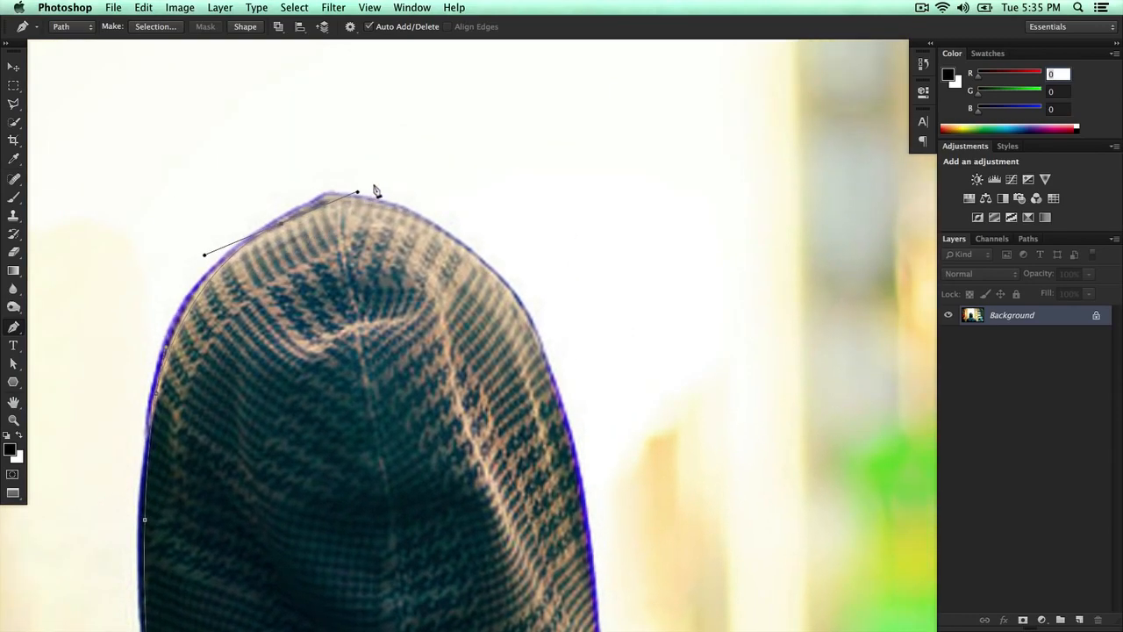
# - Continue the path down the right edge of the hood
pyautogui.moveTo(473, 256); pyautogui.dragTo(456, 207)
pyautogui.moveTo(477, 331); pyautogui.dragTo(492, 411)
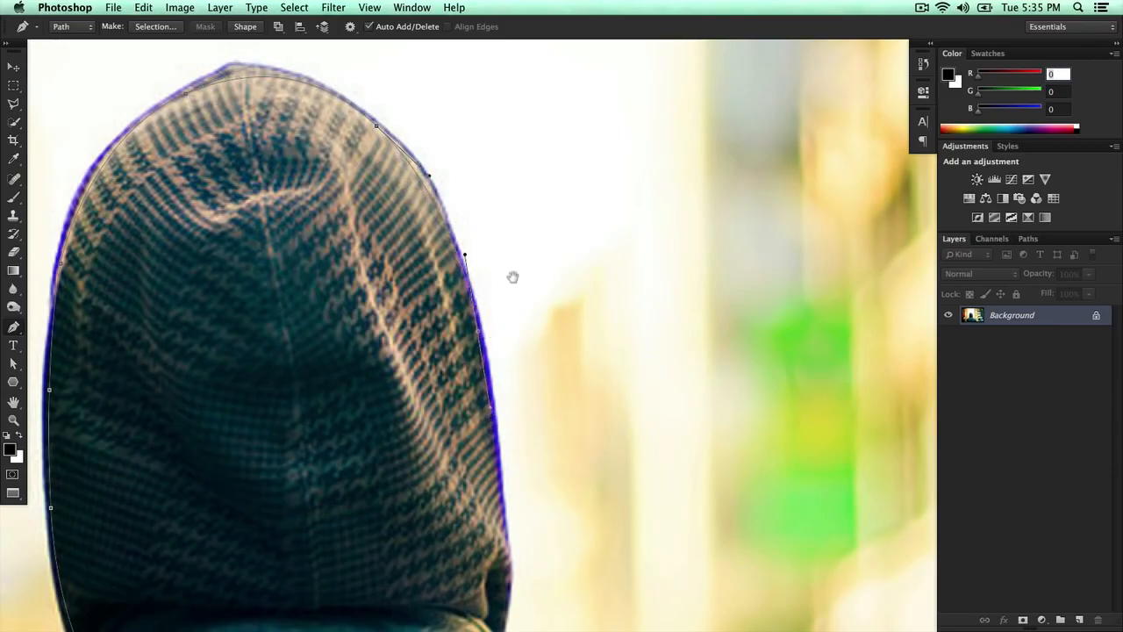
pyautogui.scroll(-5, 631, 296)
pyautogui.moveTo(504, 373); pyautogui.dragTo(435, 216)
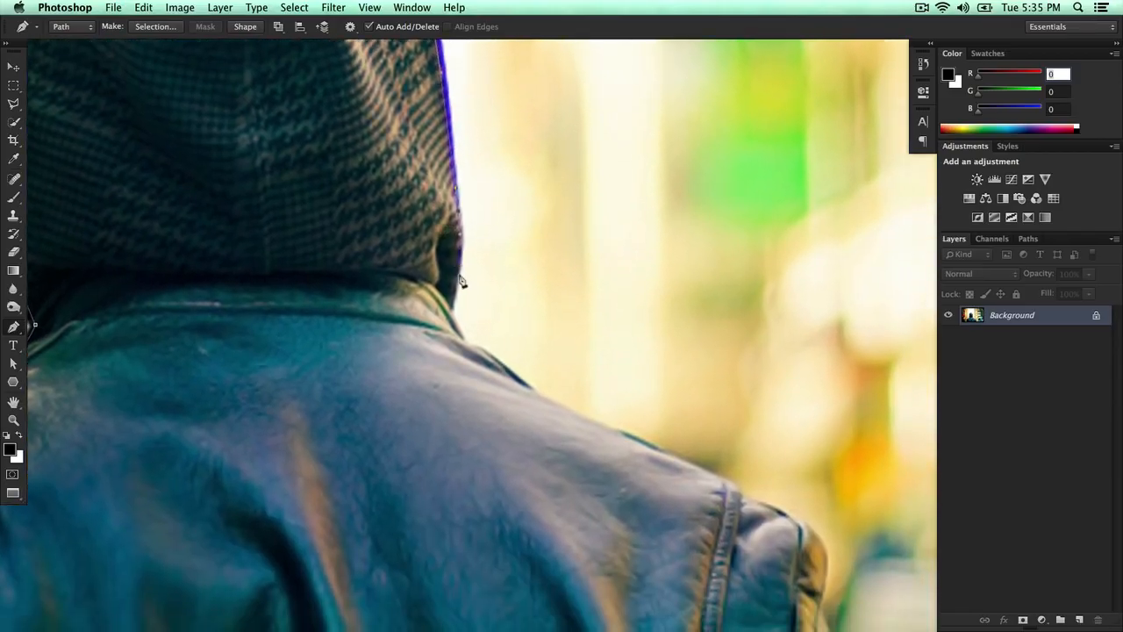
# - Add anchors where the hood meets the jacket collar on the right side
pyautogui.moveTo(454, 280); pyautogui.dragTo(449, 303)
pyautogui.moveTo(486, 357); pyautogui.dragTo(463, 313)
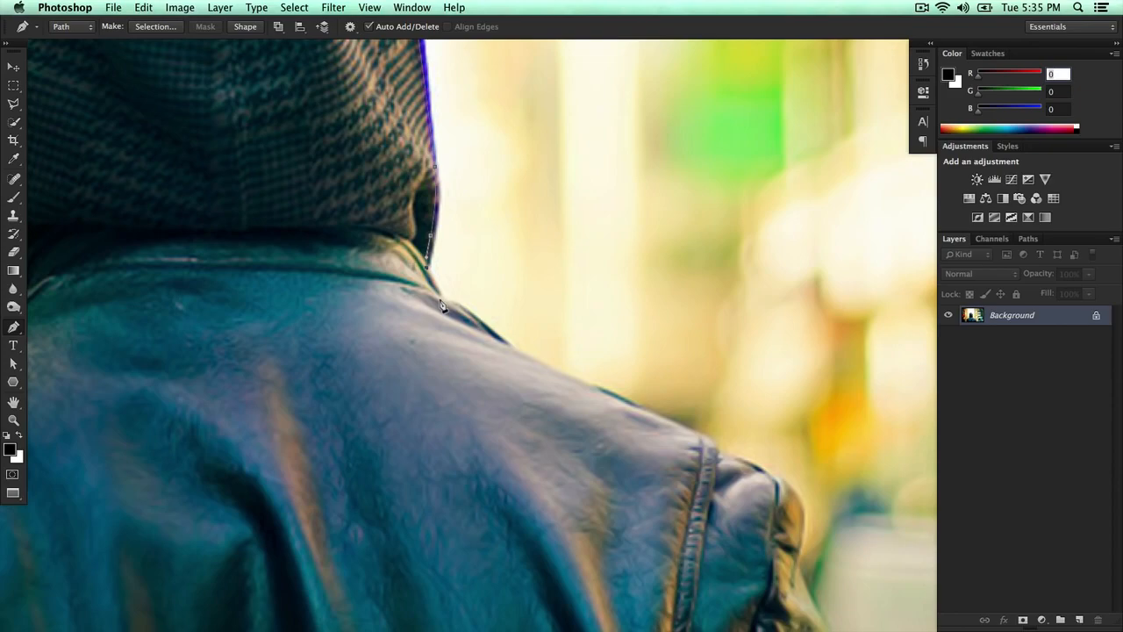
pyautogui.click(444, 300)
pyautogui.moveTo(444, 302); pyautogui.dragTo(450, 309)
# - Extend the path along the top of the right shoulder
pyautogui.scroll(-3, 471, 318)
pyautogui.hscroll(3, 471, 317)
pyautogui.moveTo(400, 261); pyautogui.dragTo(431, 283)
pyautogui.moveTo(568, 317); pyautogui.dragTo(470, 287)
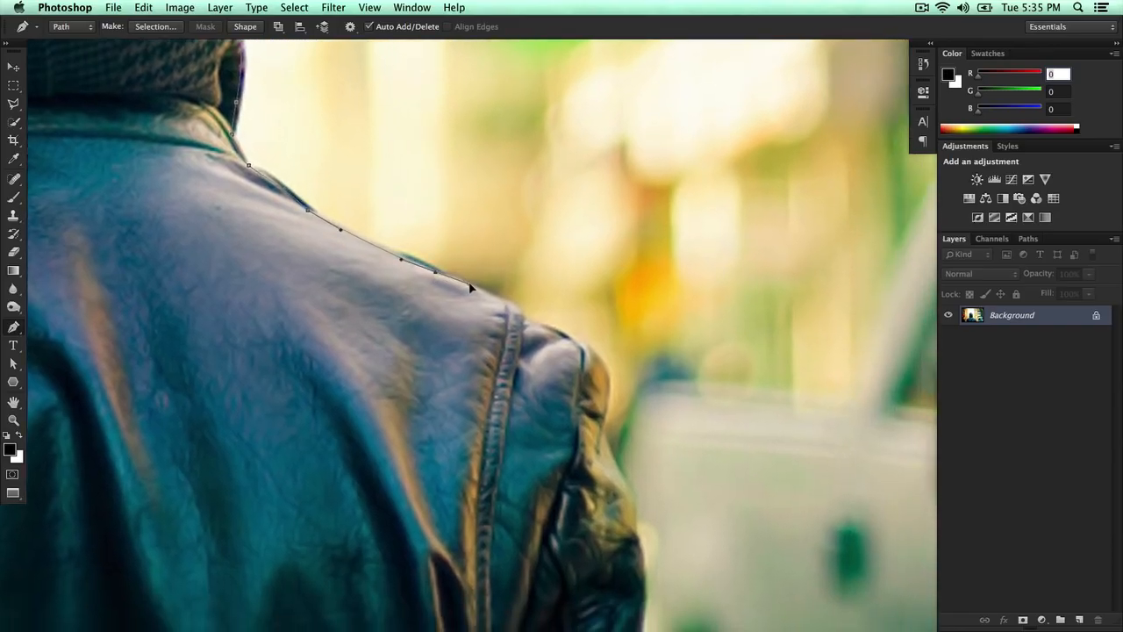
pyautogui.moveTo(551, 321); pyautogui.dragTo(339, 228)
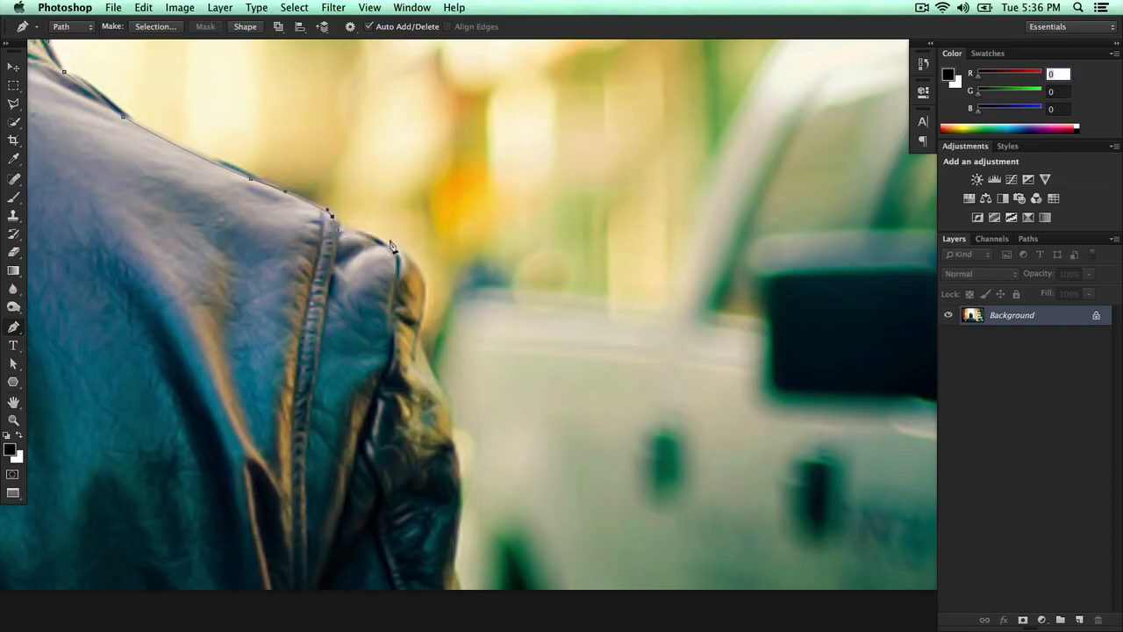
# - Place an anchor at the shoulder seam, undoing misplaced points
pyautogui.moveTo(398, 252); pyautogui.dragTo(429, 264)
pyautogui.hotkey('ctrl', 'z')
pyautogui.moveTo(421, 261); pyautogui.dragTo(409, 247)
pyautogui.press('super+z')
pyautogui.moveTo(342, 217); pyautogui.dragTo(352, 218)
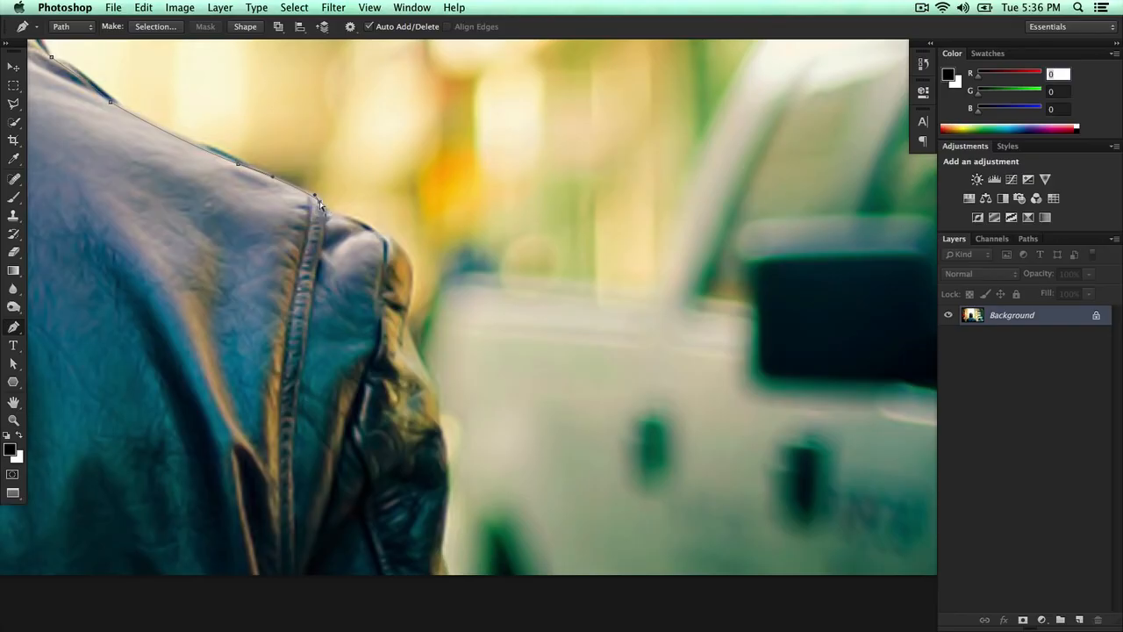
# - Continue the path down the outer edge of the right arm to below the image
pyautogui.moveTo(365, 223); pyautogui.dragTo(408, 241)
pyautogui.scroll(-2, 409, 298)
pyautogui.moveTo(402, 291); pyautogui.dragTo(424, 327)
pyautogui.scroll(-2, 410, 299)
pyautogui.scroll(-2, 423, 303)
pyautogui.moveTo(432, 372); pyautogui.dragTo(429, 409)
pyautogui.click(434, 436)
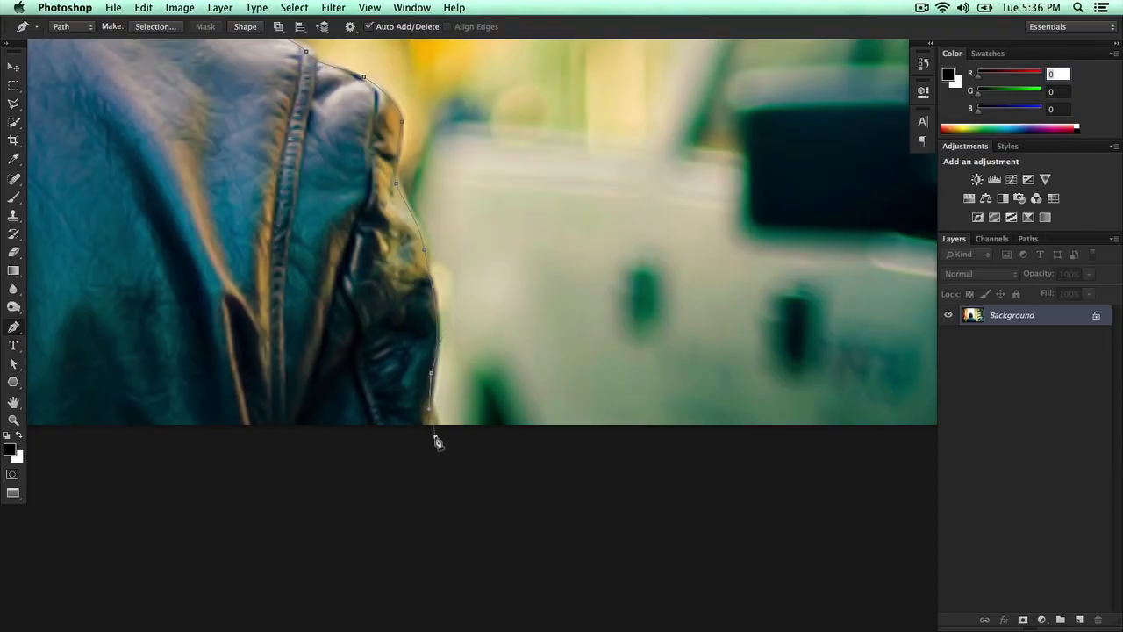
# - Close the path with corner points below the image back to the starting anchor
pyautogui.press('super+0')
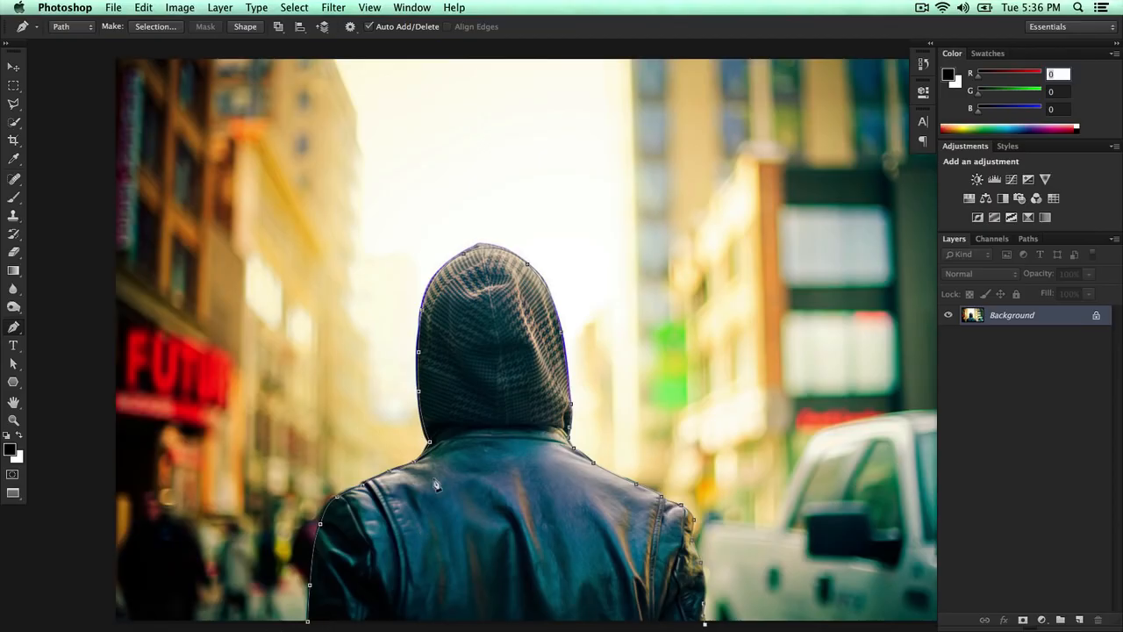
pyautogui.scroll(-6, 438, 485)
pyautogui.click(697, 357)
pyautogui.click(433, 365)
pyautogui.click(332, 350)
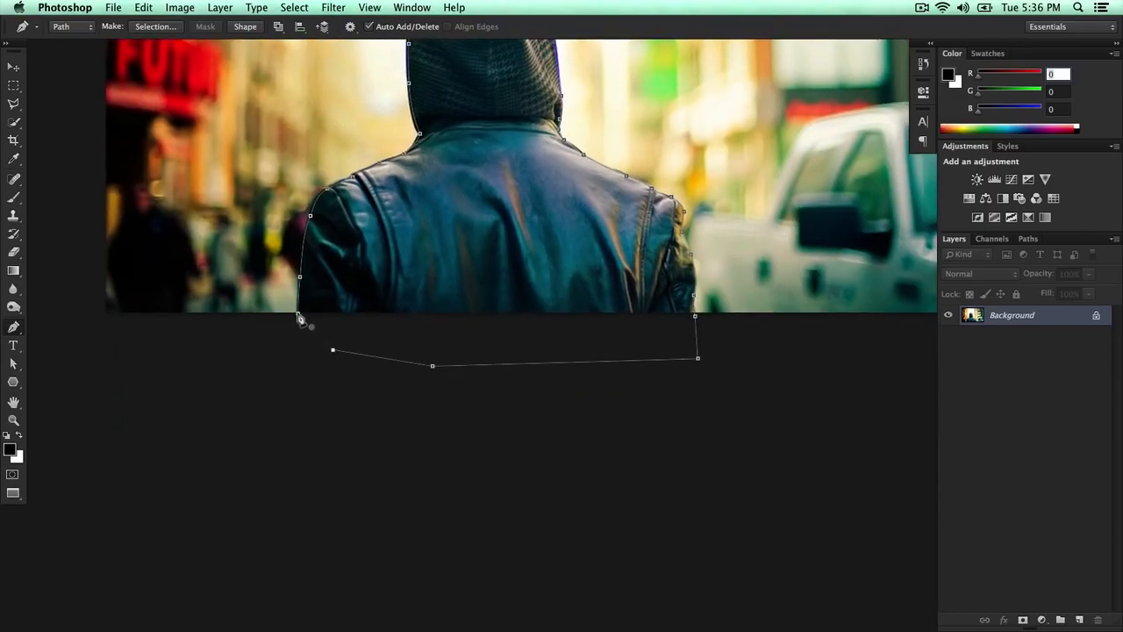
pyautogui.click(299, 317)
# - Check the target path display option and the Work Path in the Paths panel
pyautogui.scroll(3, 406, 221)
pyautogui.scroll(1, 455, 263)
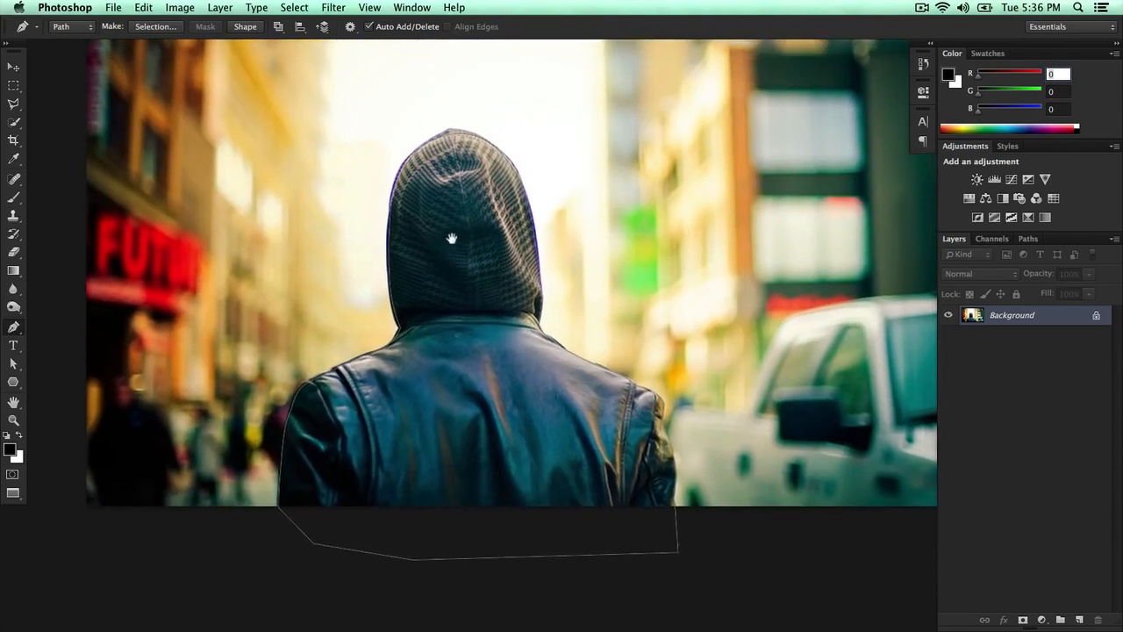
pyautogui.scroll(1, 465, 219)
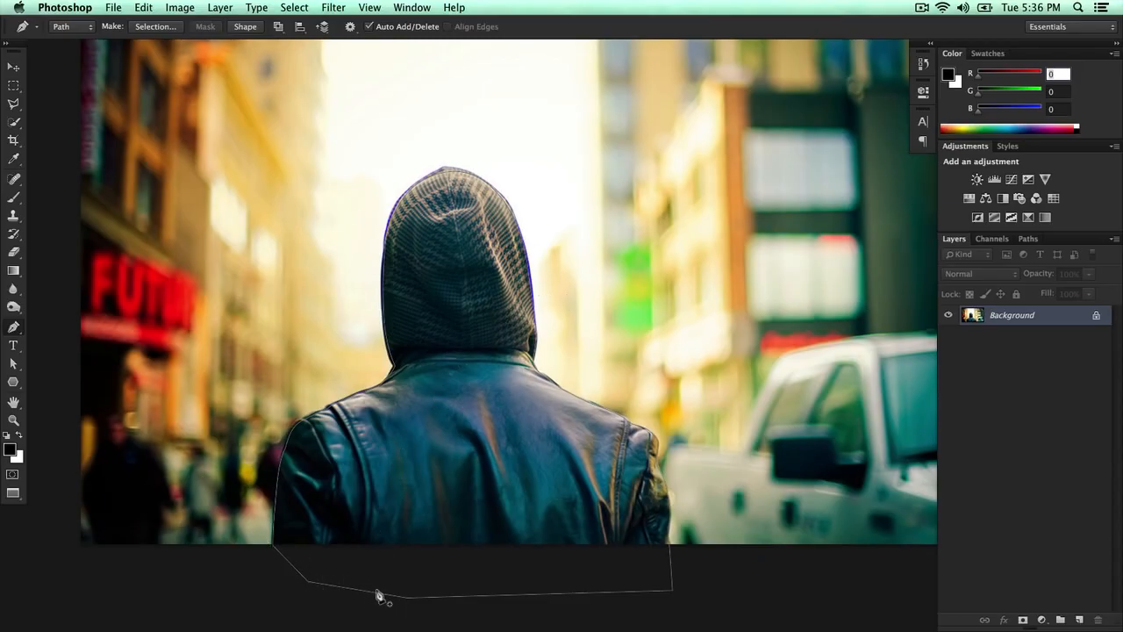
pyautogui.click(376, 8)
pyautogui.moveTo(397, 250)
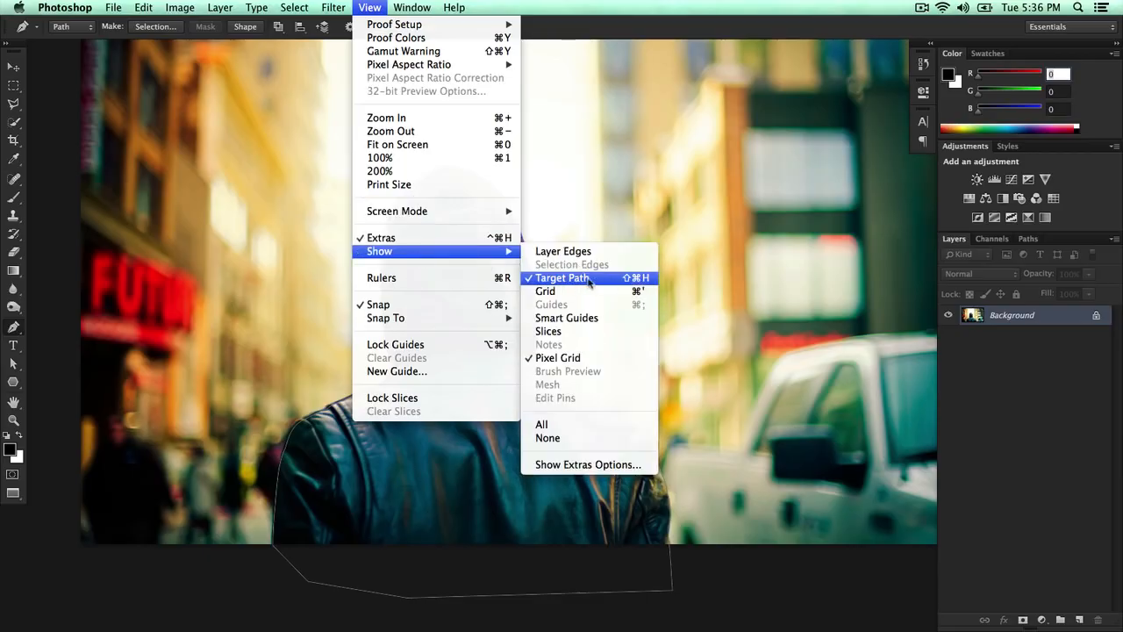
pyautogui.click(629, 507)
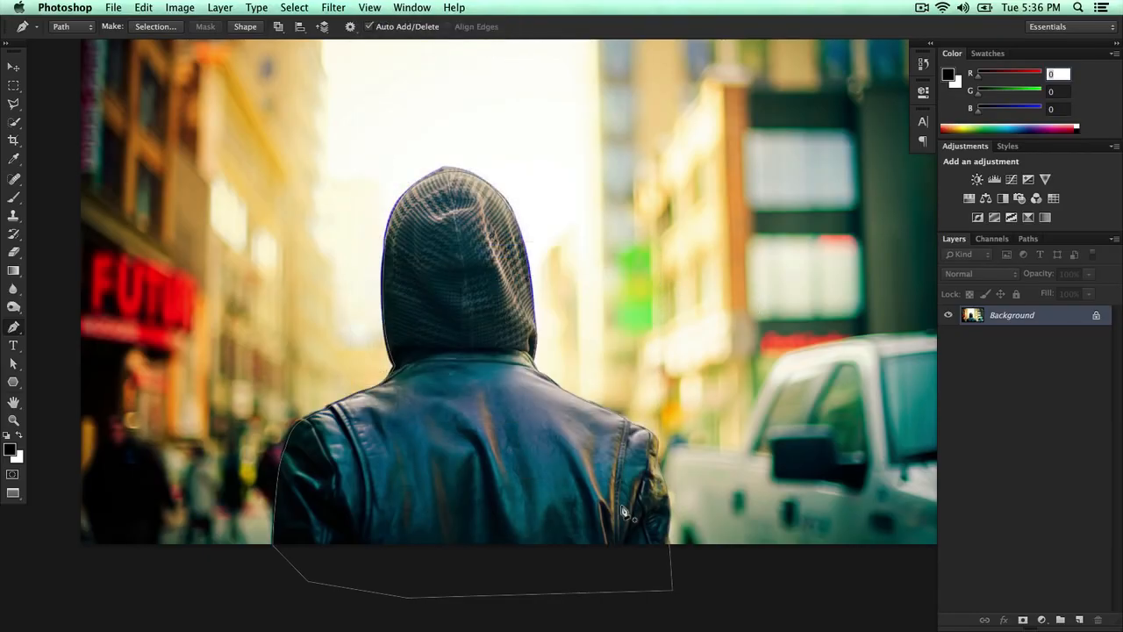
pyautogui.click(1030, 239)
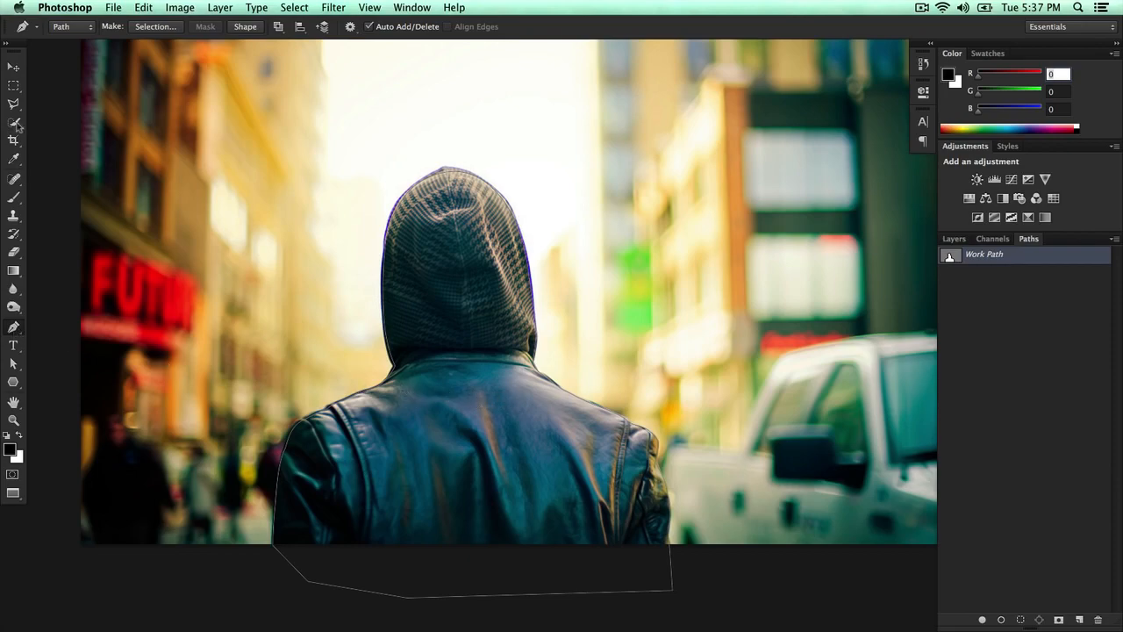
# - Select the whole path with the Path Selection tool, then return to the Pen tool
pyautogui.press('v')
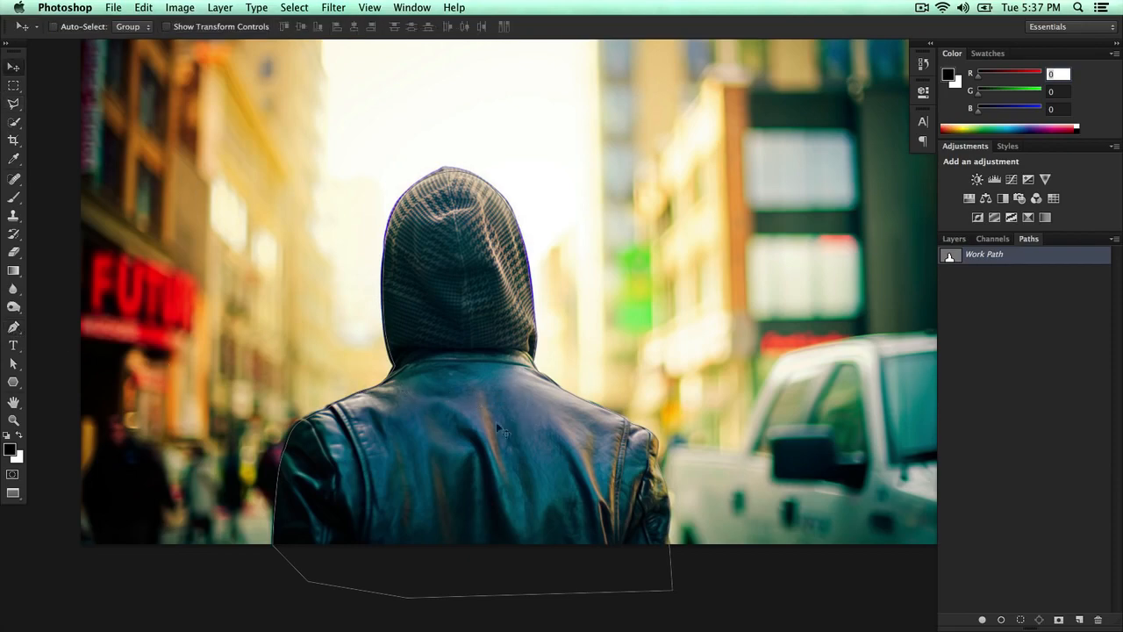
pyautogui.click(14, 365)
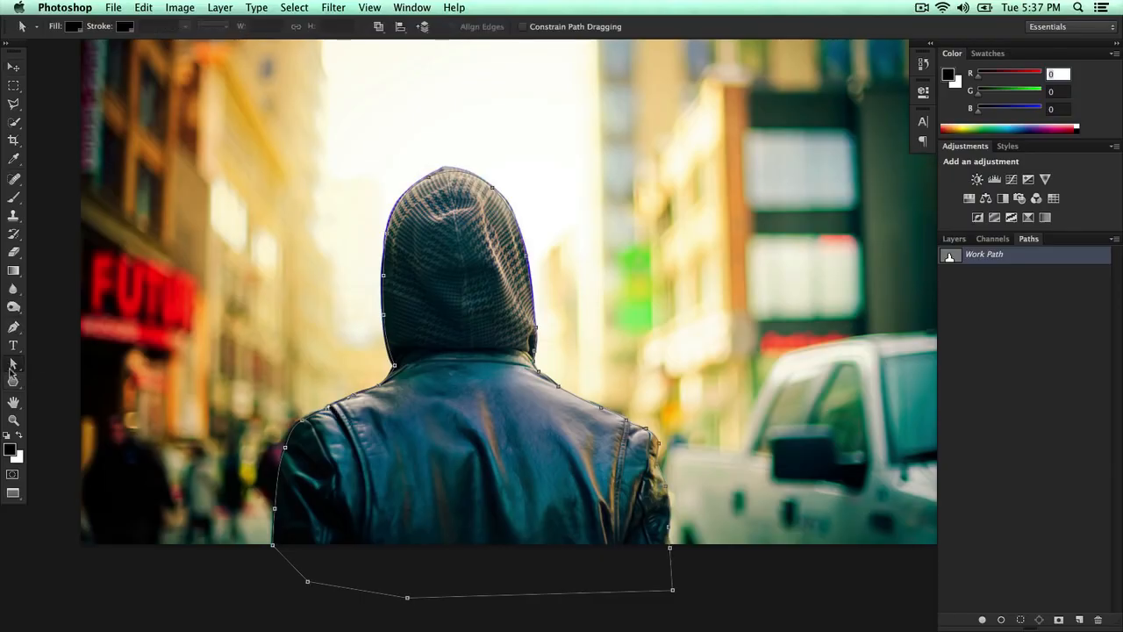
pyautogui.click(12, 366)
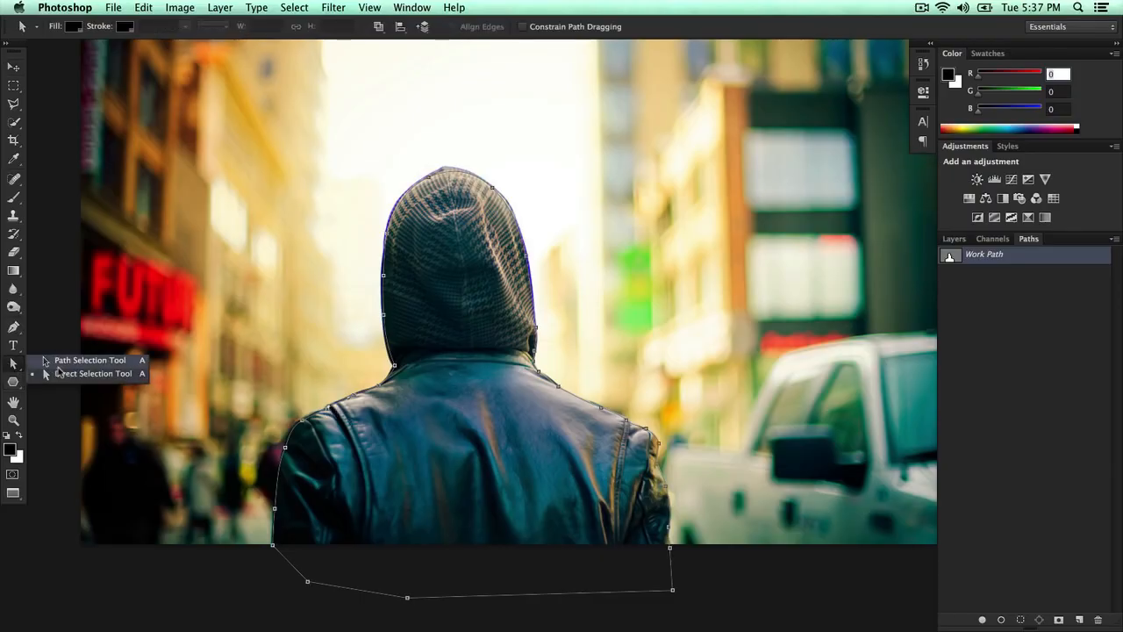
pyautogui.click(58, 363)
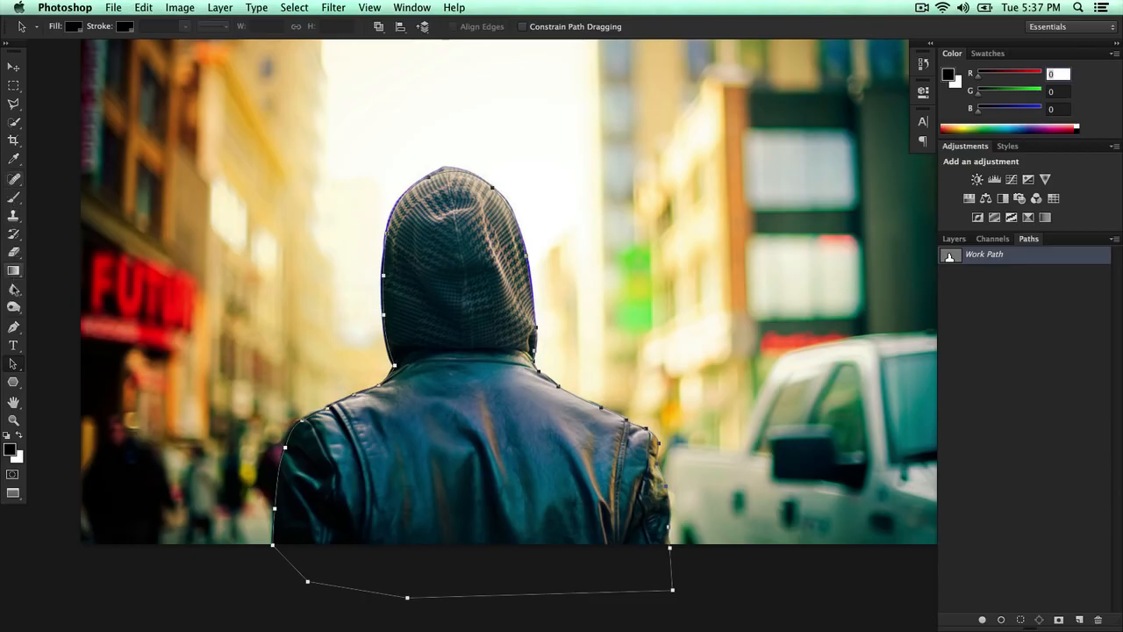
pyautogui.click(13, 326)
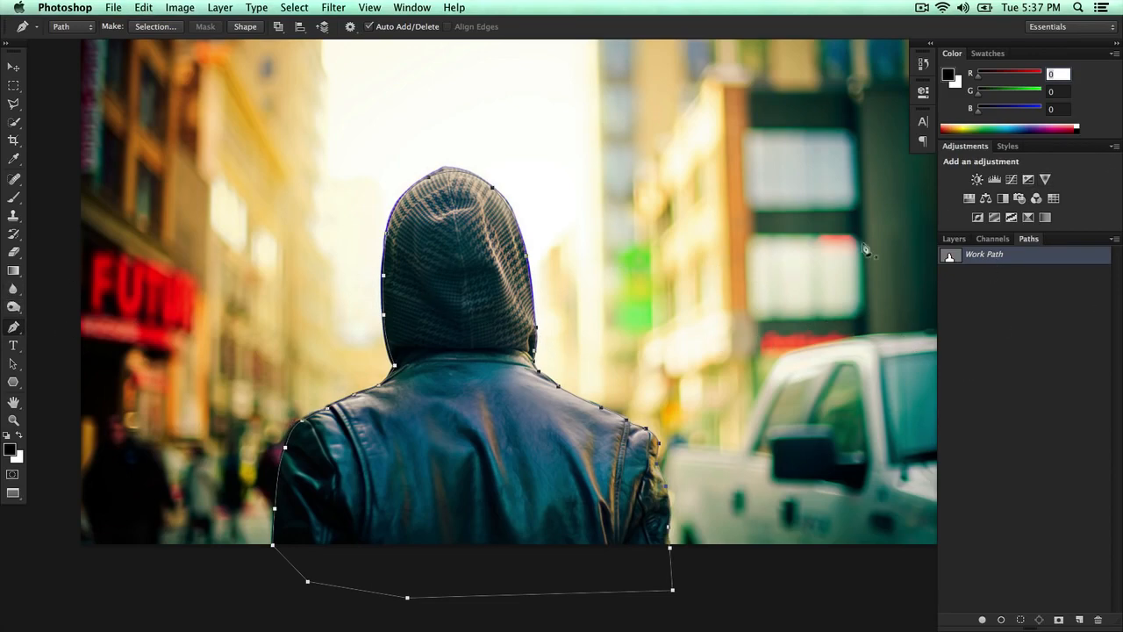
# - Try adding a layer mask to the photo layer, then undo it
pyautogui.click(954, 241)
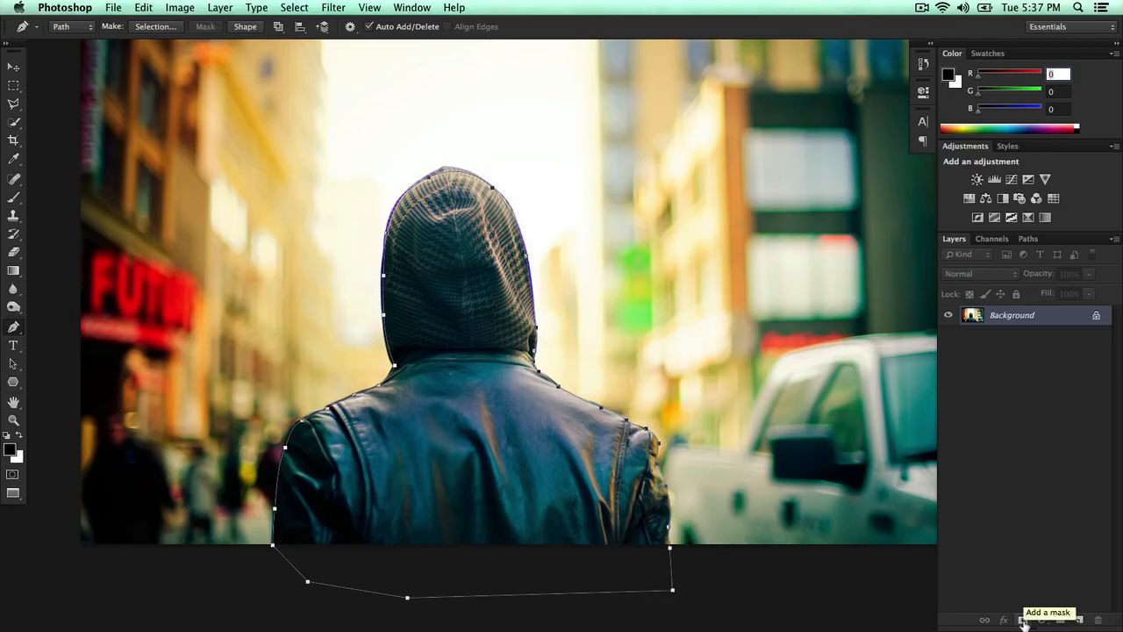
pyautogui.click(1023, 621)
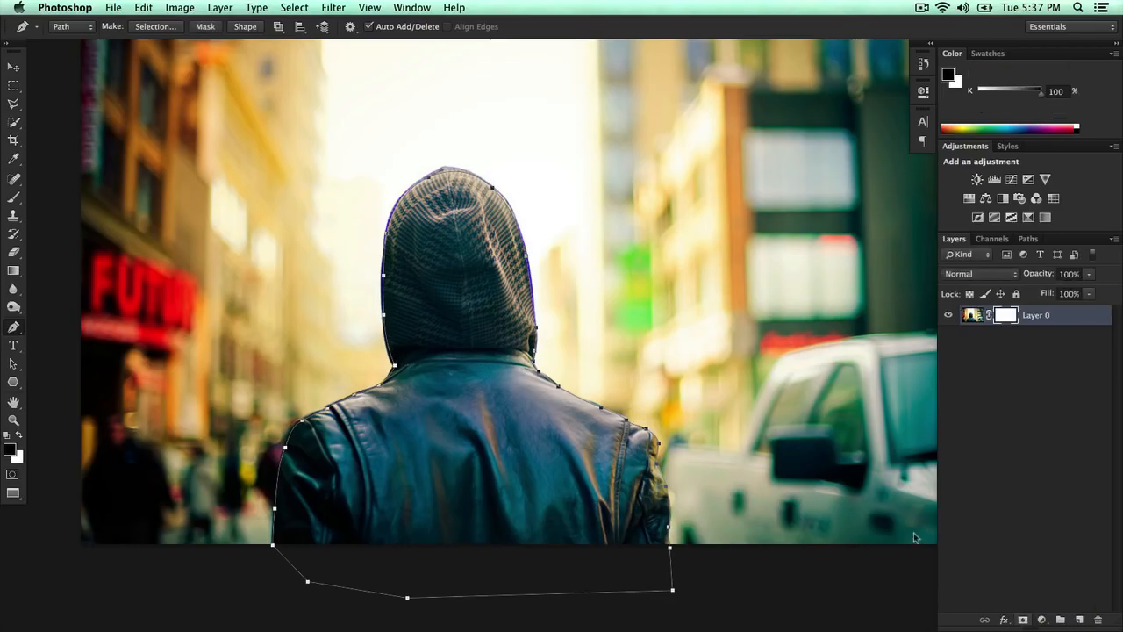
pyautogui.press('super+z')
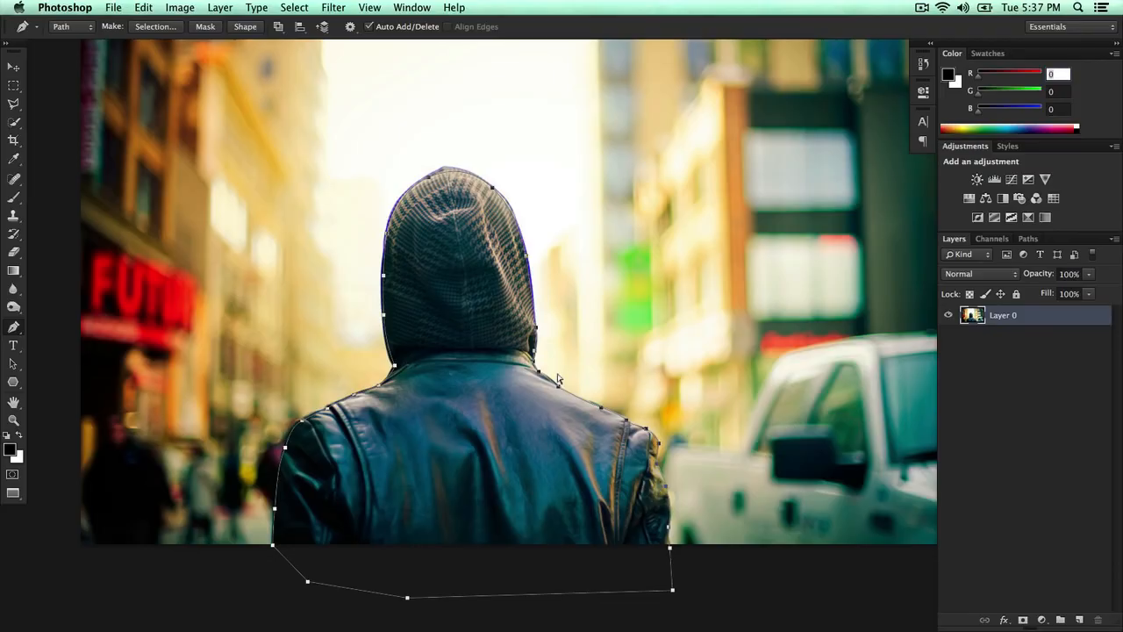
# - Make a selection from the path with a 0.5 pixel feather radius and anti-aliasing
pyautogui.click(14, 67)
pyautogui.click(1009, 351)
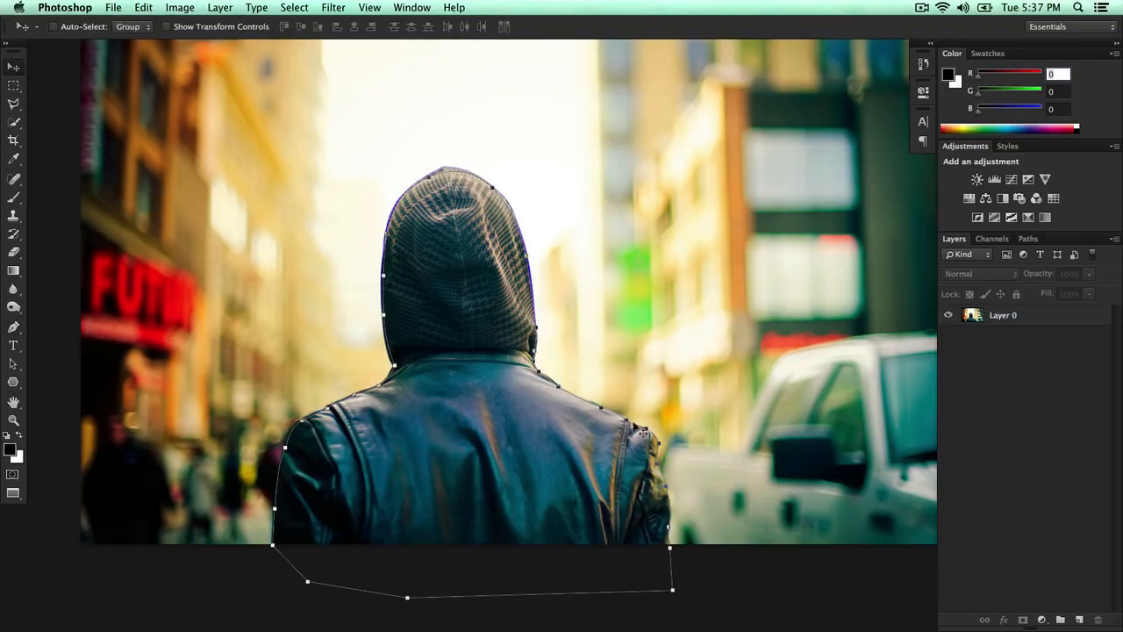
pyautogui.click(569, 435)
pyautogui.click(665, 225)
pyautogui.press('p')
pyautogui.rightClick(436, 256)
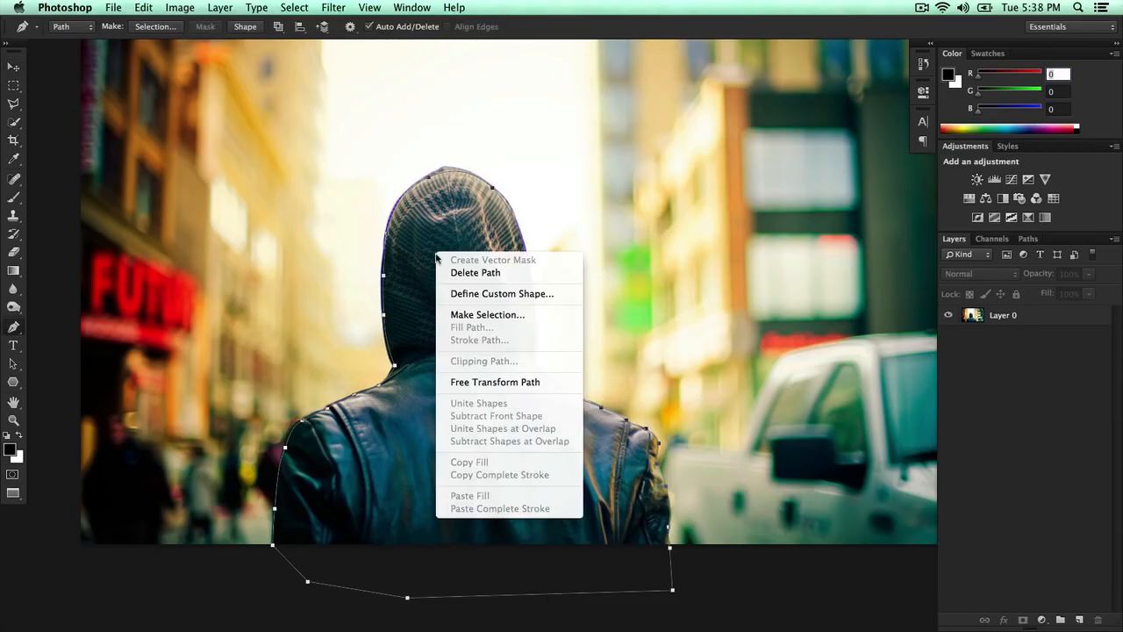
pyautogui.click(485, 316)
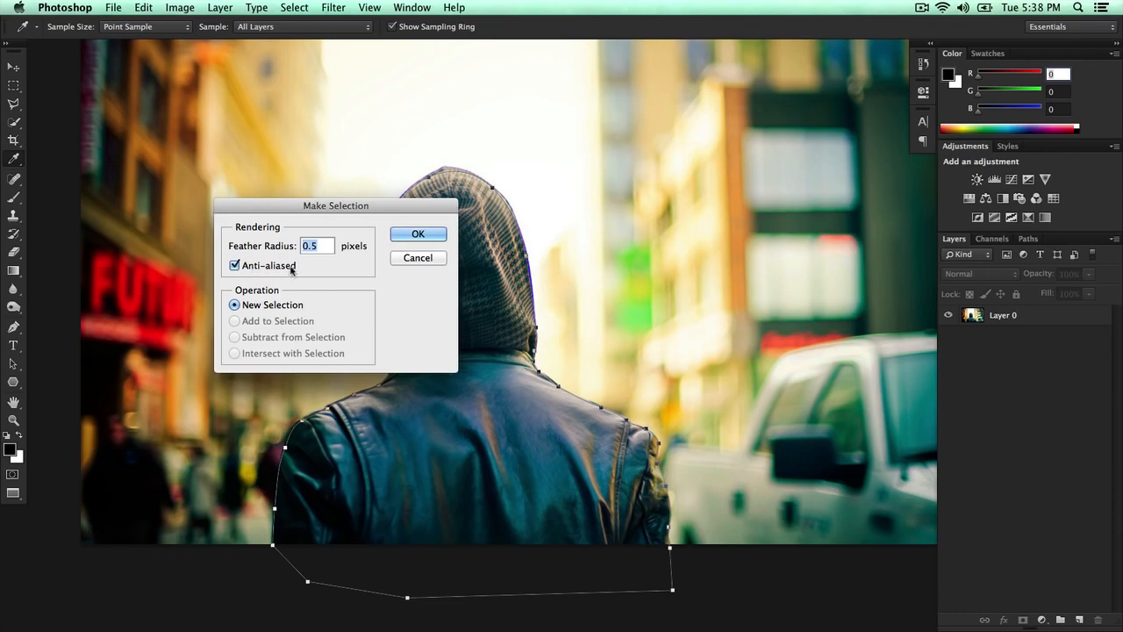
pyautogui.click(418, 235)
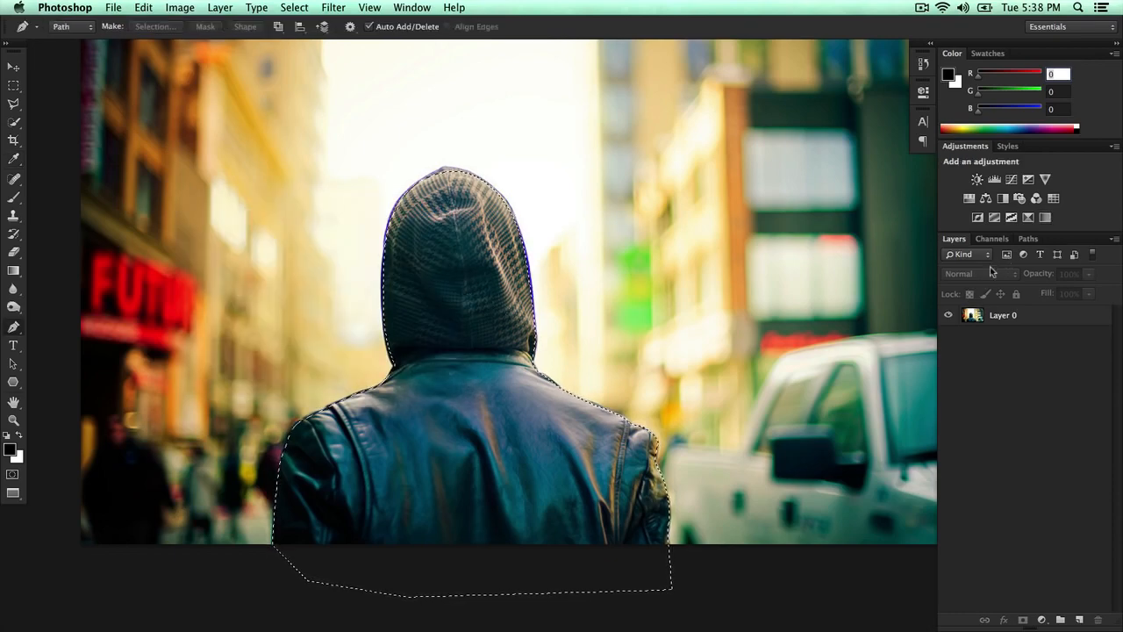
# - Add a layer mask from the selection to Layer 0 to hide the background
pyautogui.click(1009, 316)
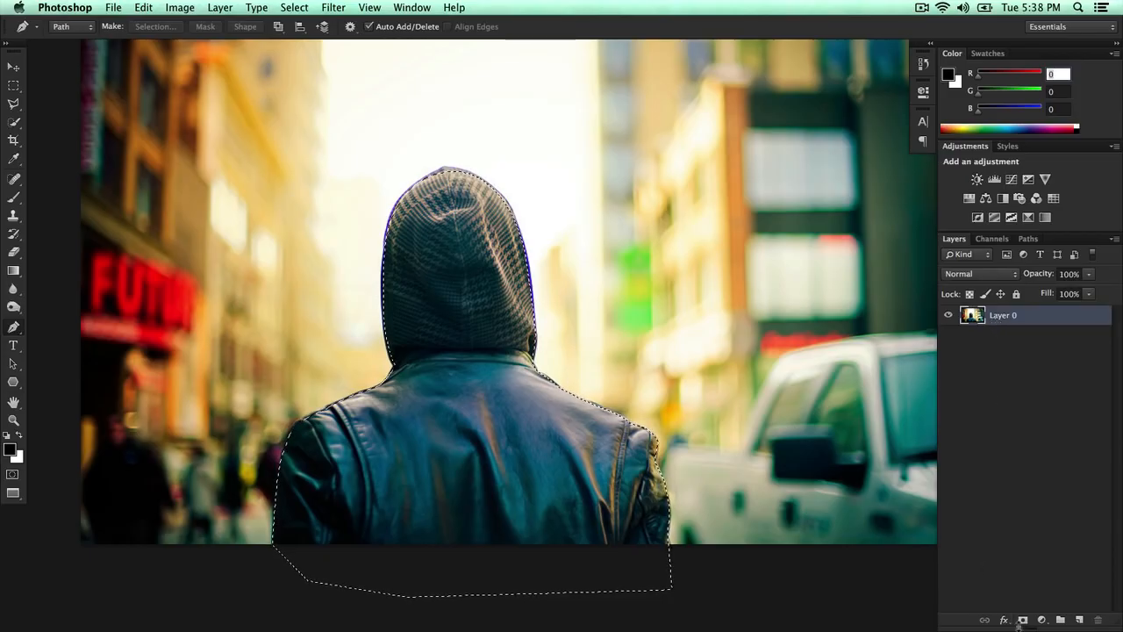
pyautogui.click(1022, 620)
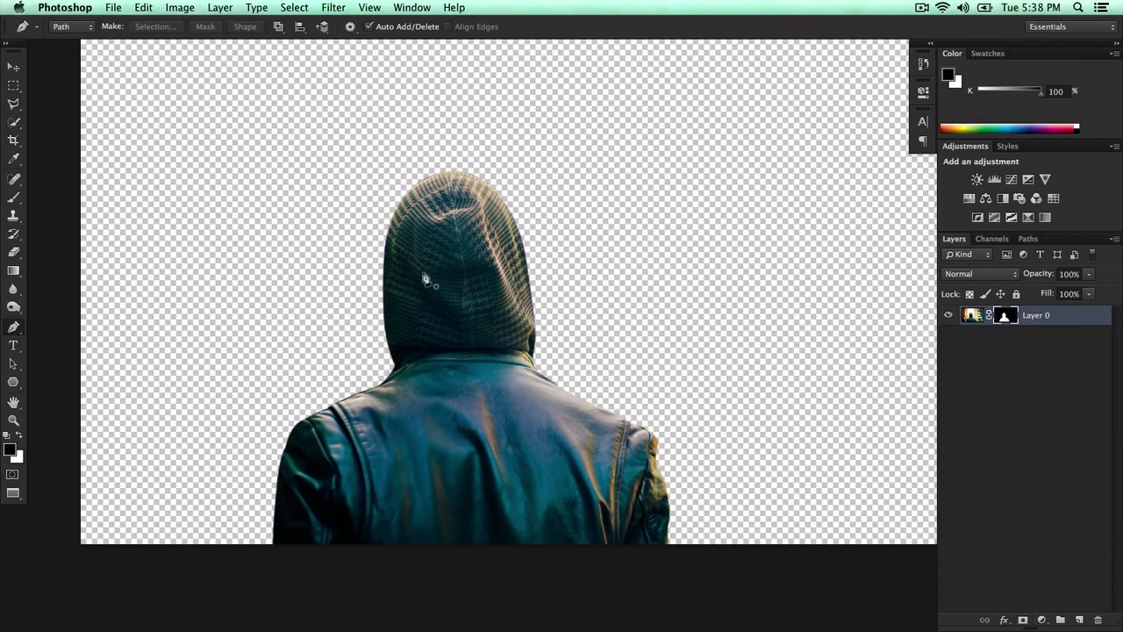
# - Zoom out and try moving the cut-out figure, undoing the move
pyautogui.press('super+minus')
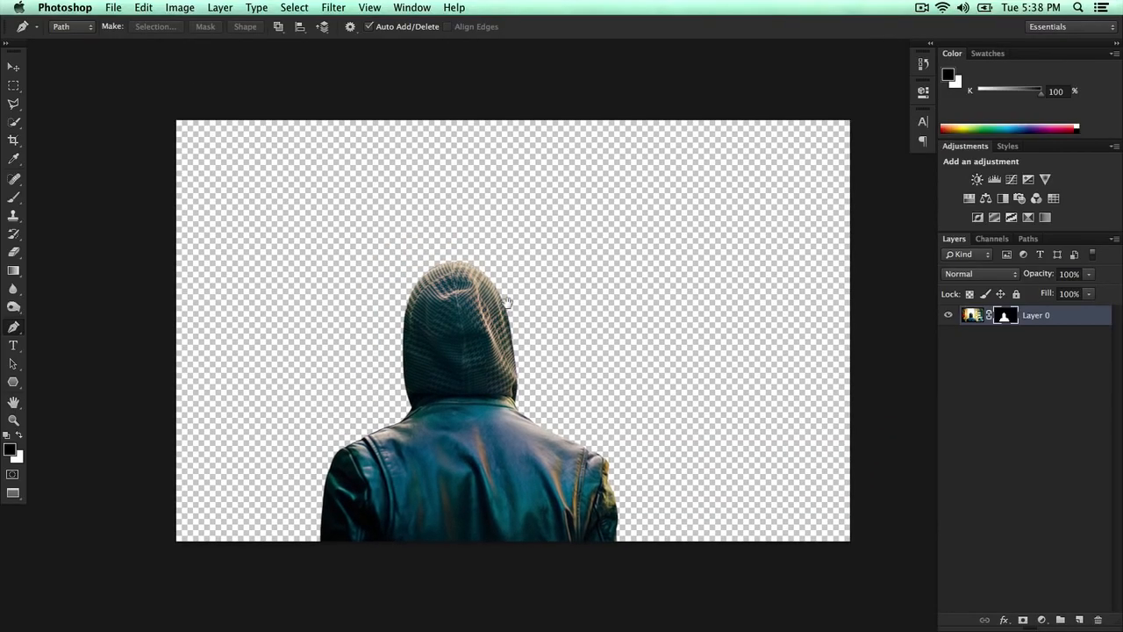
pyautogui.moveTo(507, 303); pyautogui.dragTo(502, 333)
pyautogui.press('v')
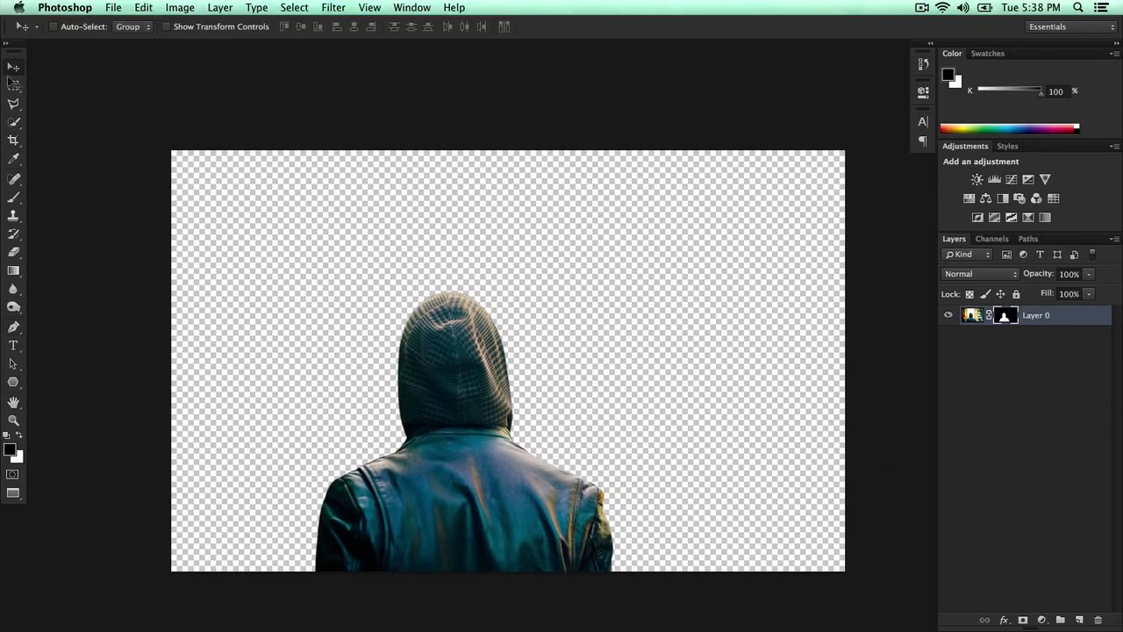
pyautogui.moveTo(704, 271); pyautogui.dragTo(696, 269)
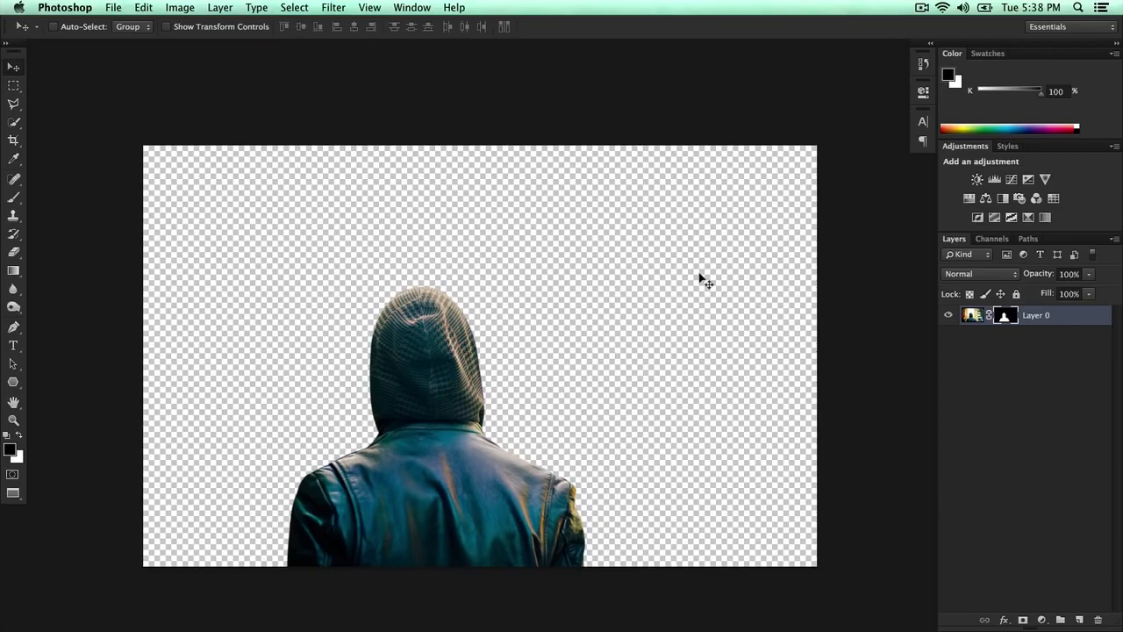
pyautogui.moveTo(449, 340); pyautogui.dragTo(442, 276)
pyautogui.press('super+z')
# - Switch between the open documents to view the Los Angeles HD photo and return to 22.jpg
pyautogui.click(405, 7)
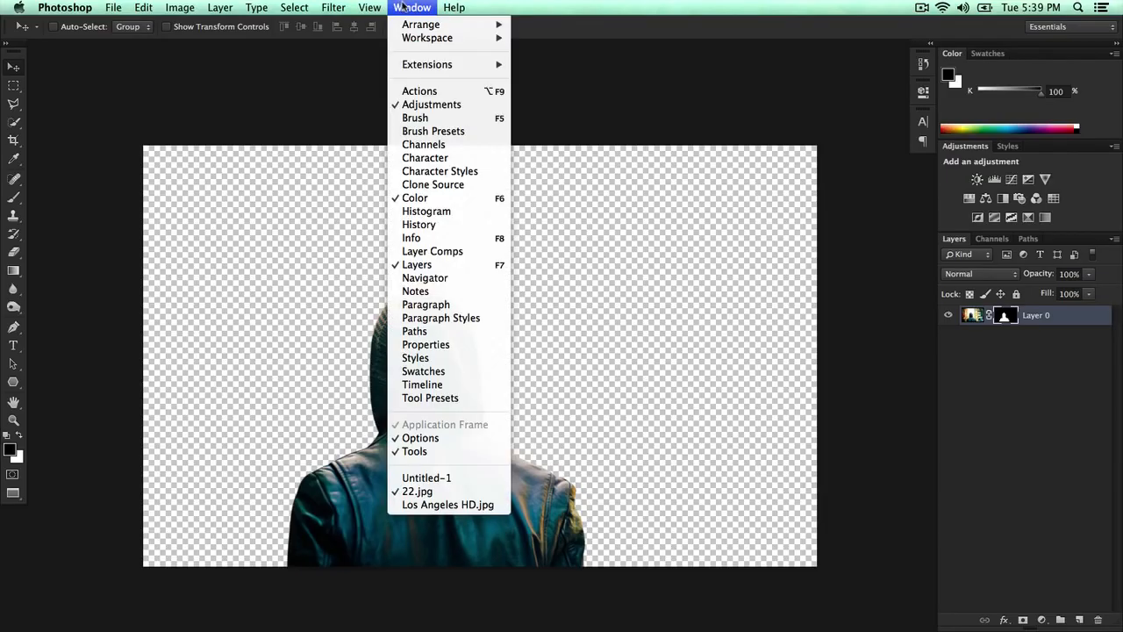
pyautogui.click(448, 505)
pyautogui.moveTo(197, 206); pyautogui.dragTo(368, 157)
pyautogui.click(664, 228)
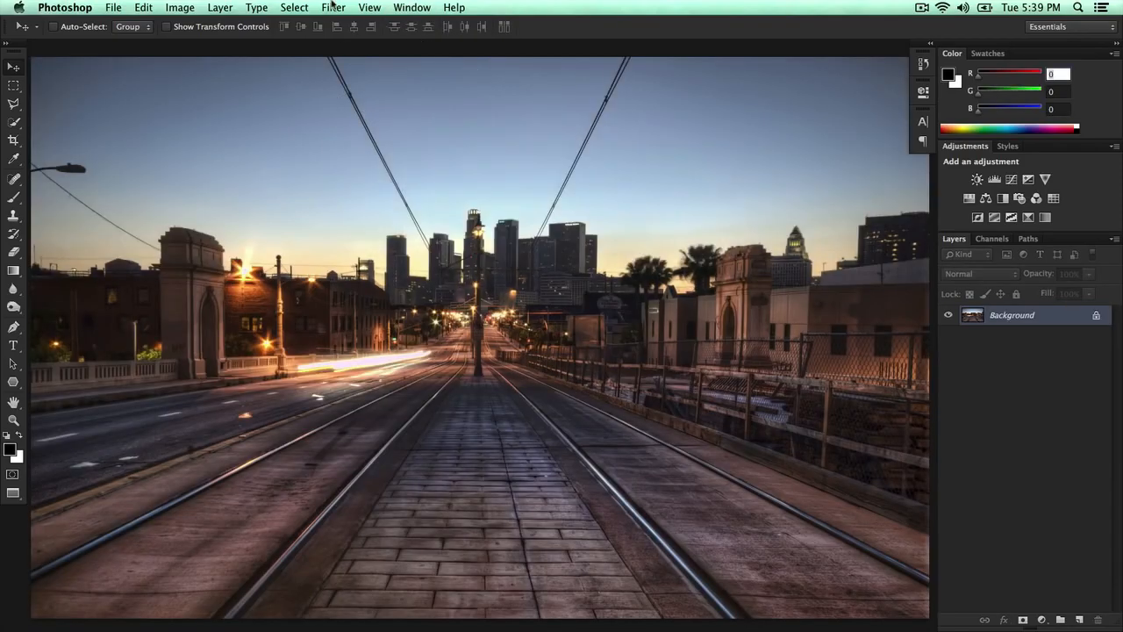
pyautogui.click(408, 7)
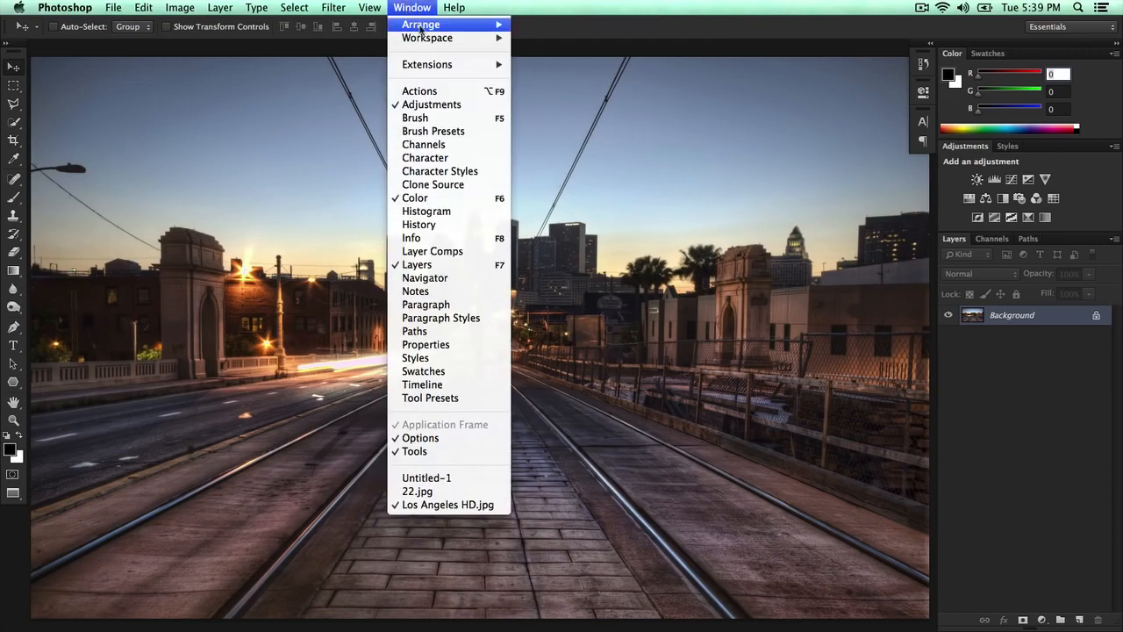
pyautogui.moveTo(428, 41)
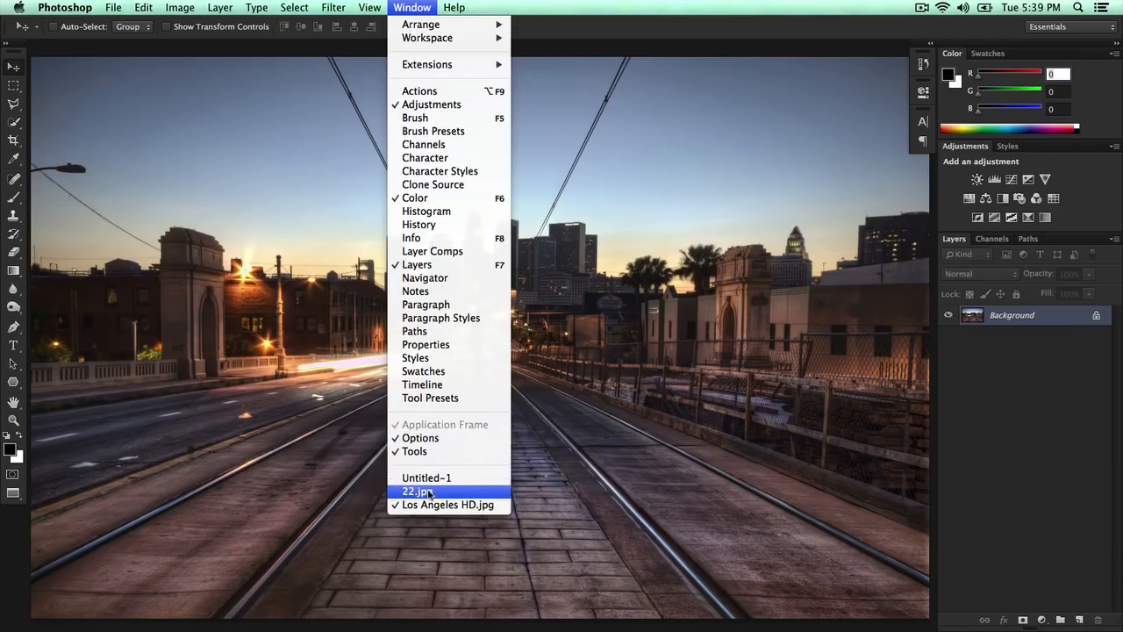
pyautogui.click(430, 482)
pyautogui.click(411, 7)
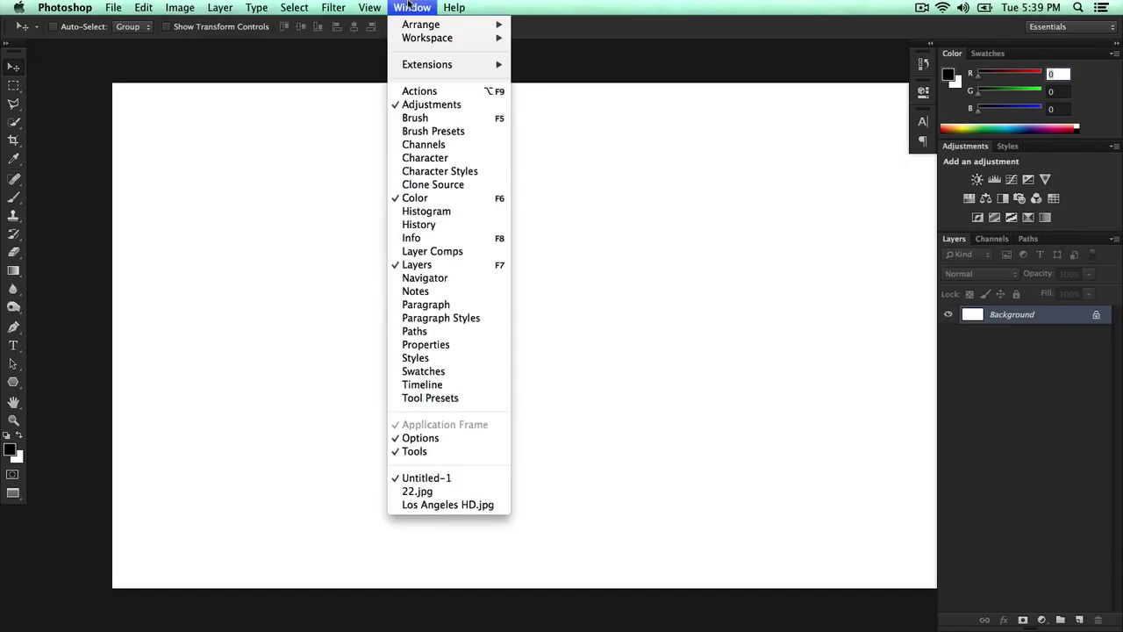
pyautogui.click(428, 493)
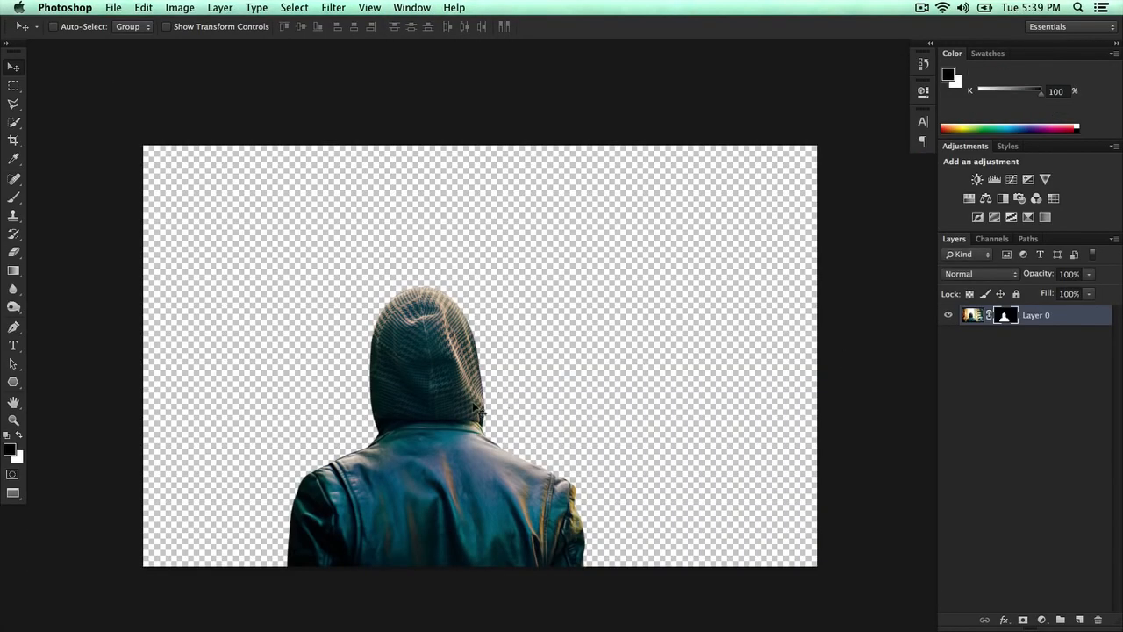
# - Load Layer 0's mask as a selection around the hooded figure
pyautogui.click(1013, 386)
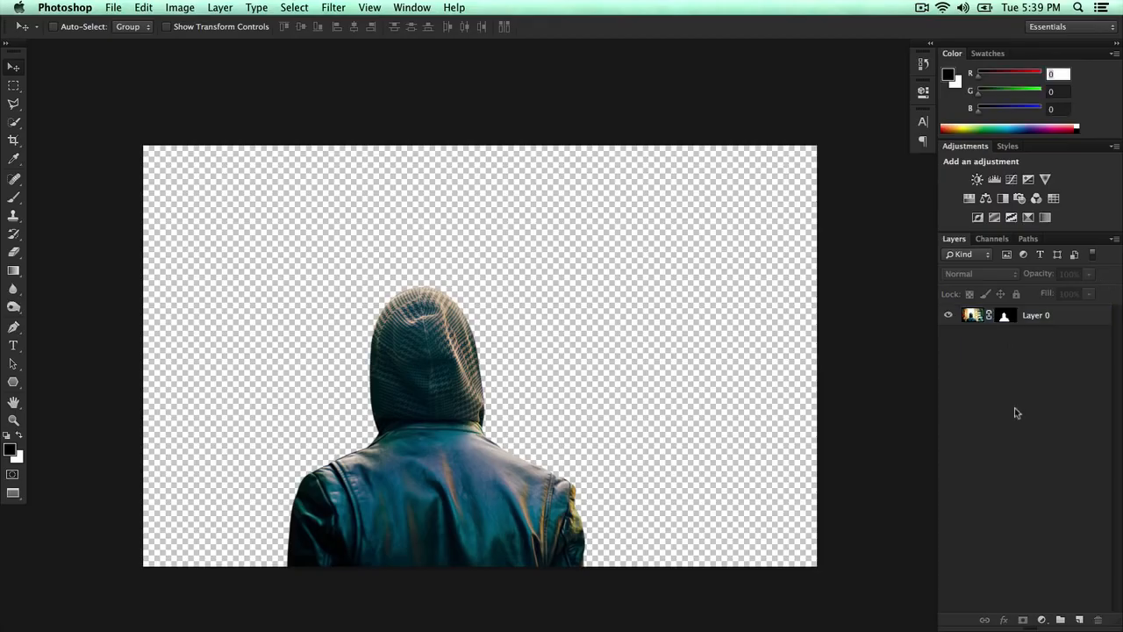
pyautogui.click(979, 317)
pyautogui.keyDown('super'); pyautogui.click(1008, 323); pyautogui.keyUp('super')
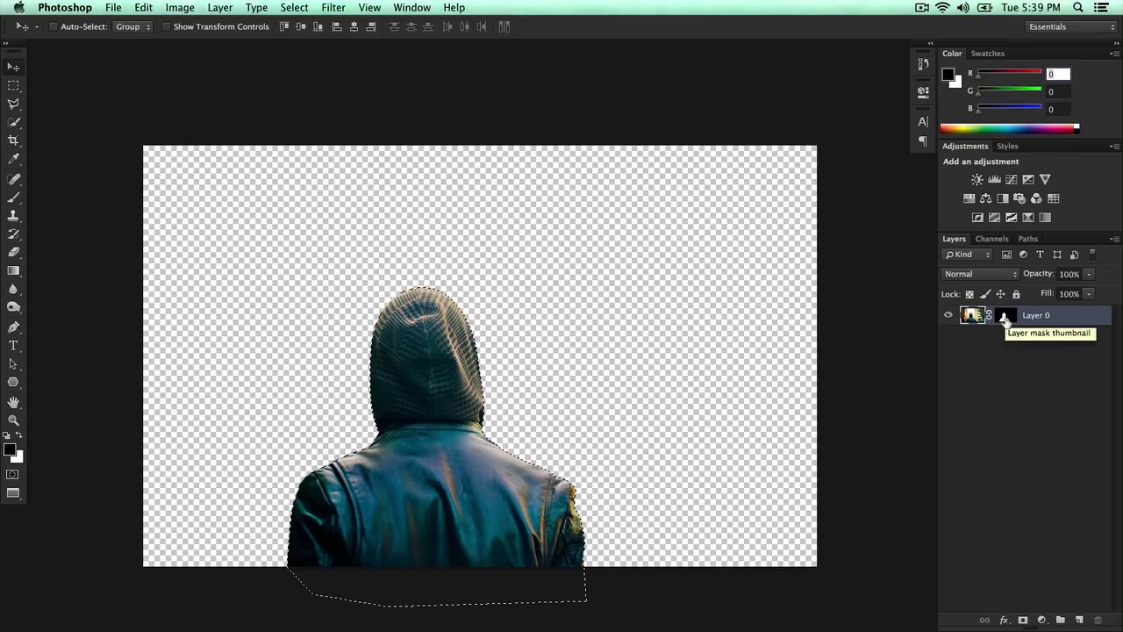
pyautogui.press('super+d')
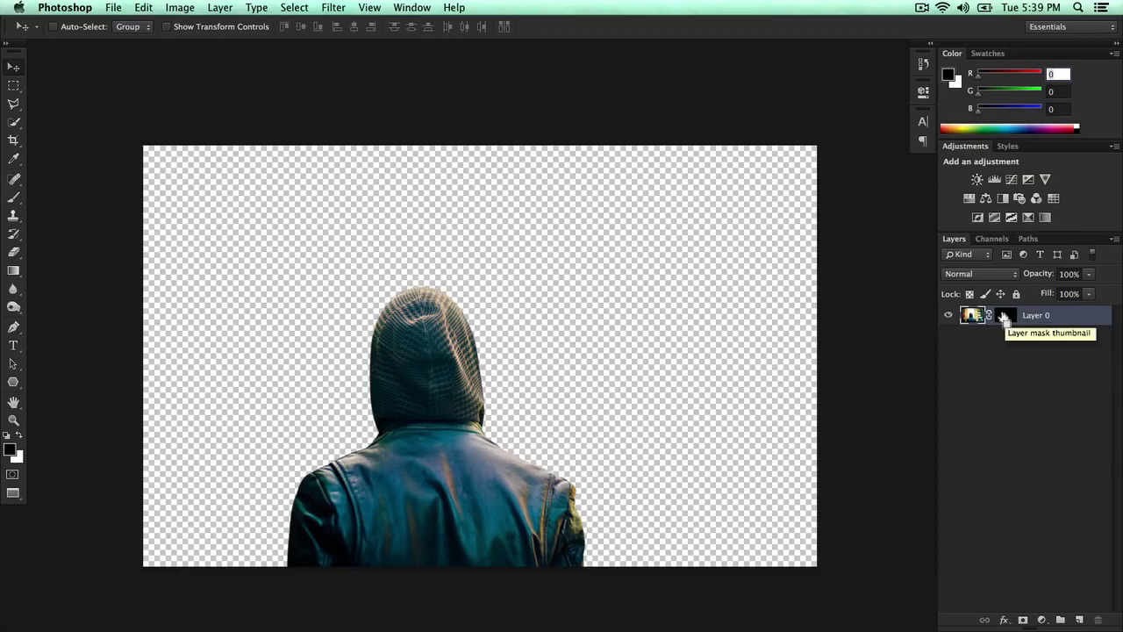
pyautogui.keyDown('super'); pyautogui.click(1005, 318); pyautogui.keyUp('super')
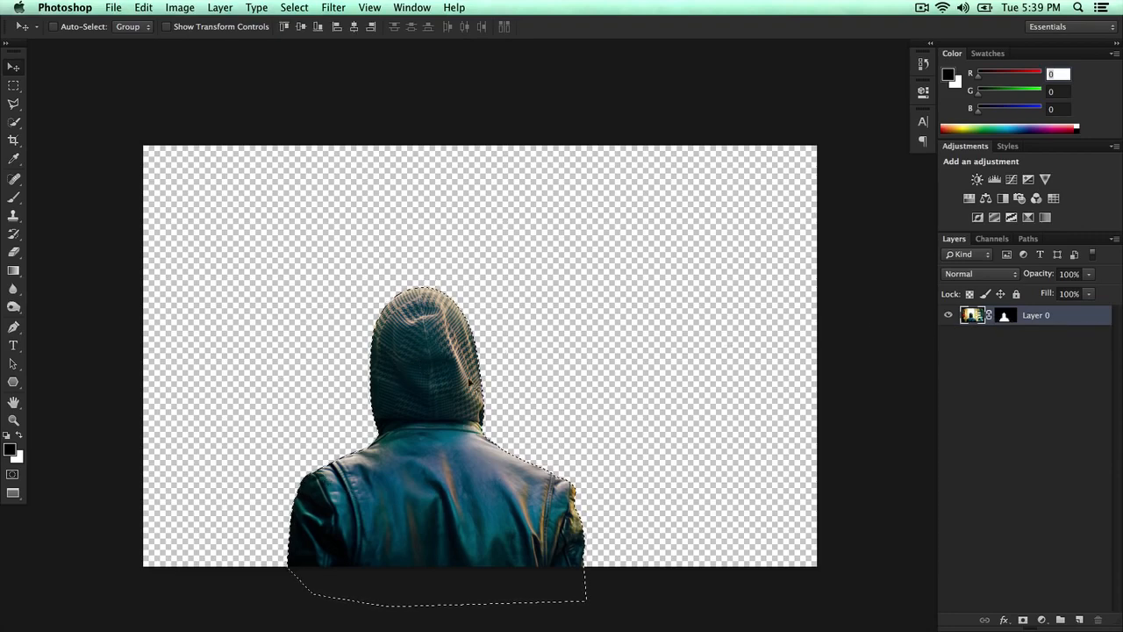
# - Switch to the Los Angeles HD photo and paste the selected figure in as a new layer
pyautogui.click(428, 7)
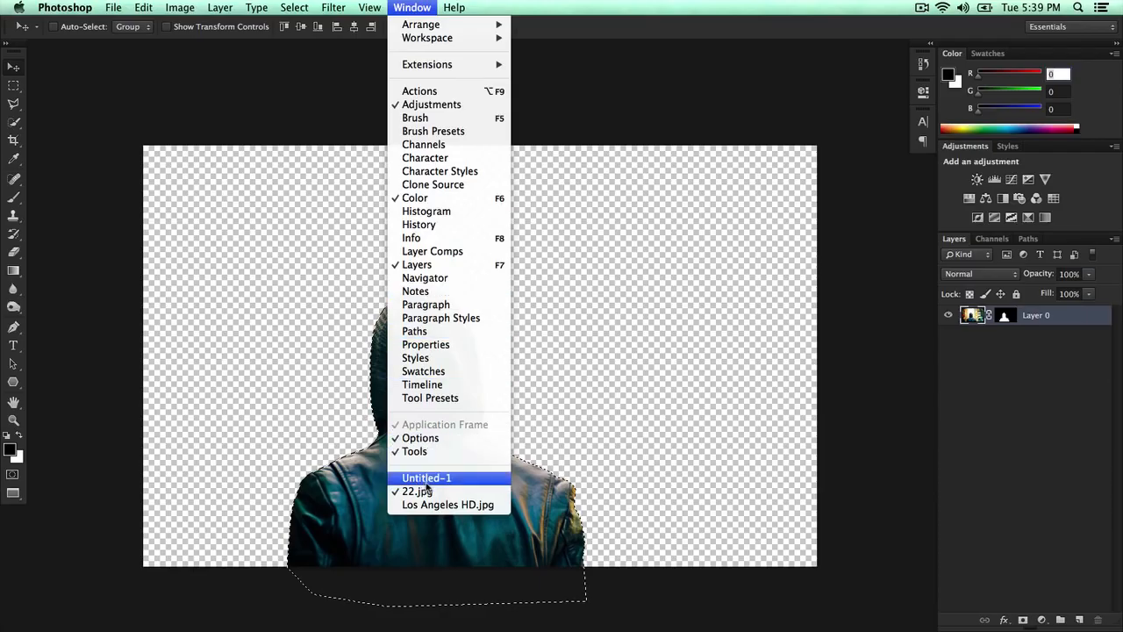
pyautogui.click(67, 474)
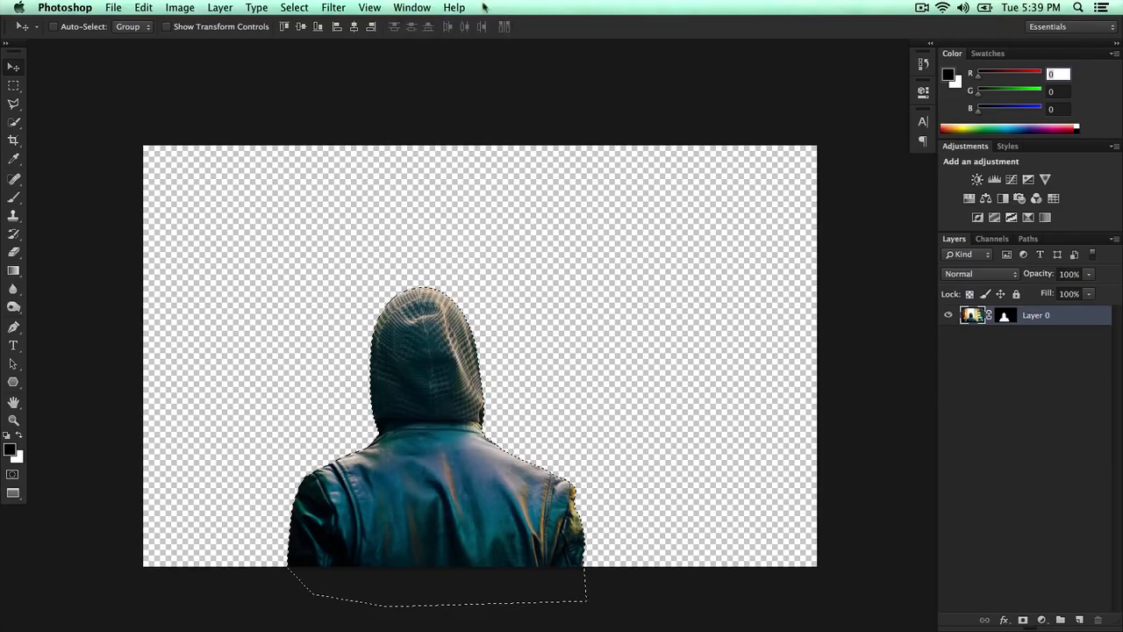
pyautogui.click(413, 7)
pyautogui.click(464, 506)
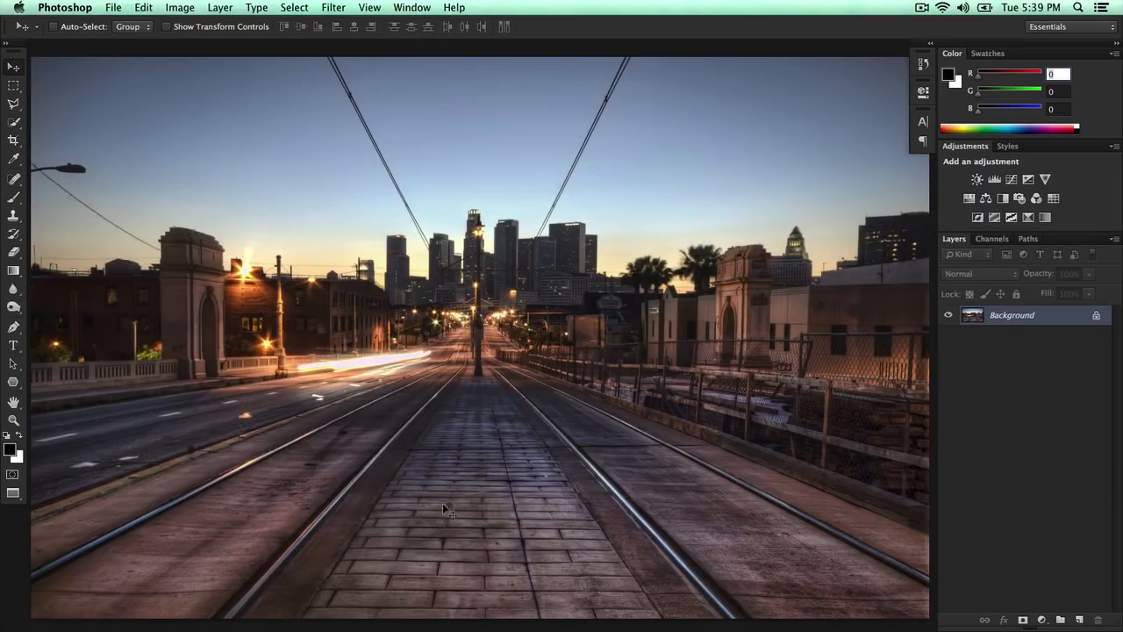
pyautogui.press('super+v')
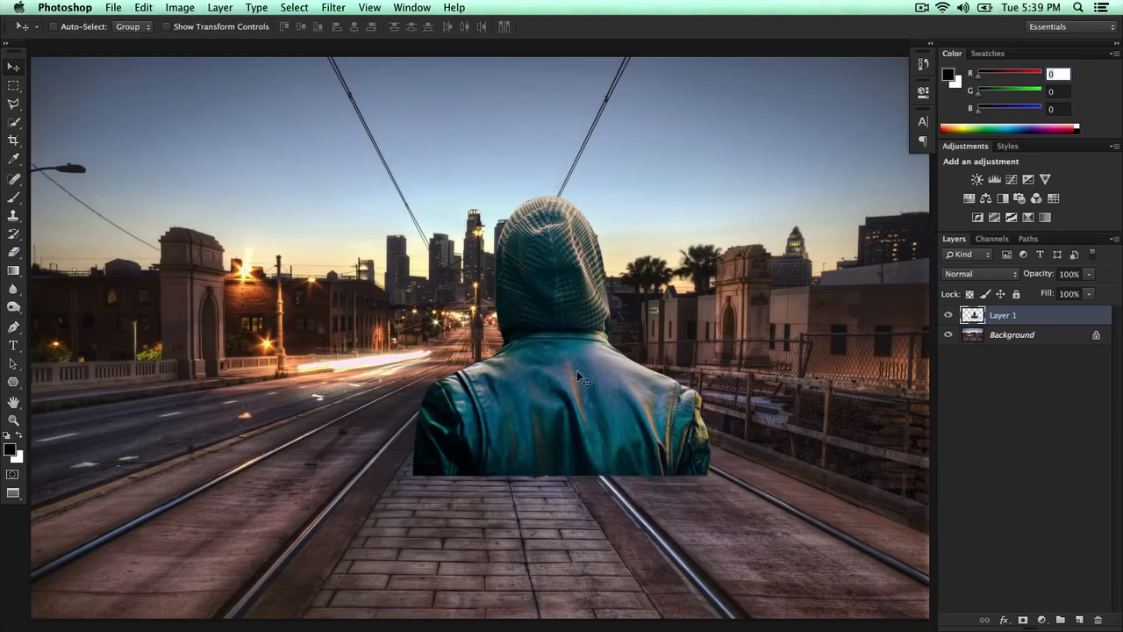
# - Zoom out and move the pasted figure onto the right side of the street
pyautogui.press('super+minus')
pyautogui.moveTo(568, 332); pyautogui.dragTo(528, 426)
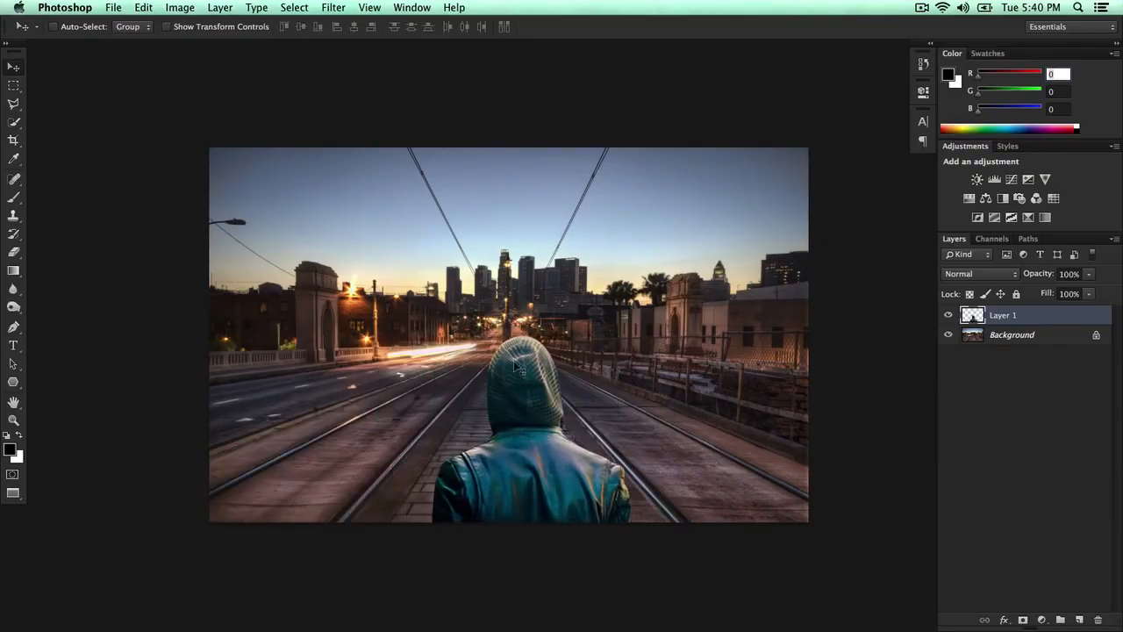
pyautogui.moveTo(516, 377); pyautogui.dragTo(493, 384)
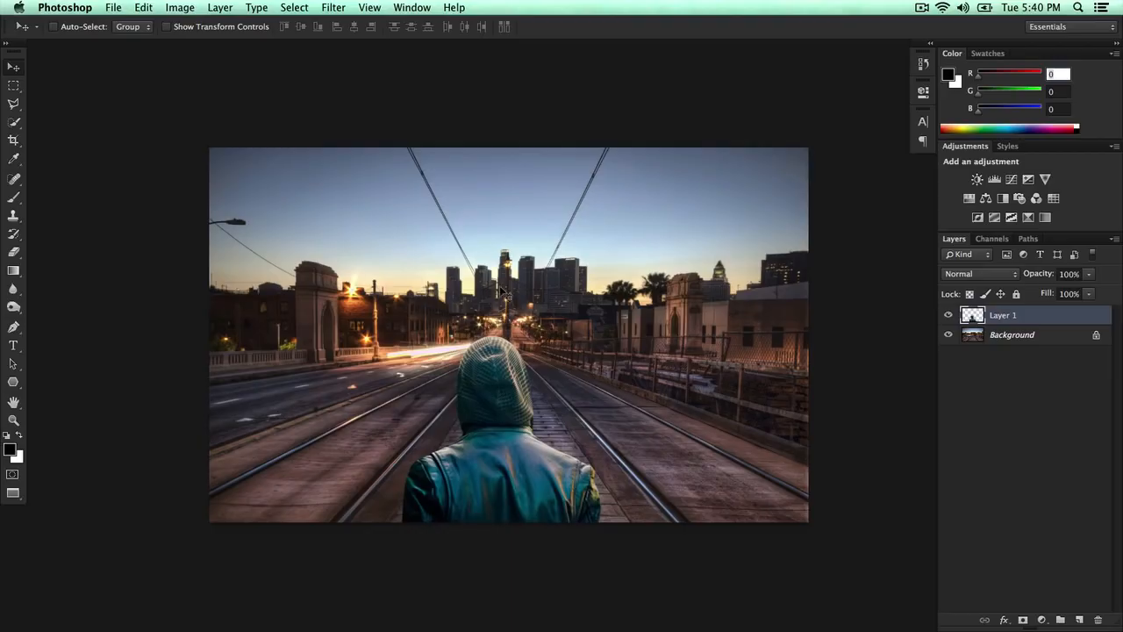
pyautogui.moveTo(497, 469)
pyautogui.mouseDown()
pyautogui.moveTo(683, 463)
pyautogui.moveTo(478, 468)
pyautogui.moveTo(489, 466)
pyautogui.mouseUp()
pyautogui.moveTo(577, 478); pyautogui.dragTo(739, 481)
# - Scale the figure up to about 106% with Free Transform and commit it
pyautogui.press('super+t')
pyautogui.moveTo(774, 336)
pyautogui.mouseDown()
pyautogui.moveTo(695, 412)
pyautogui.moveTo(831, 285)
pyautogui.moveTo(788, 318)
pyautogui.mouseUp()
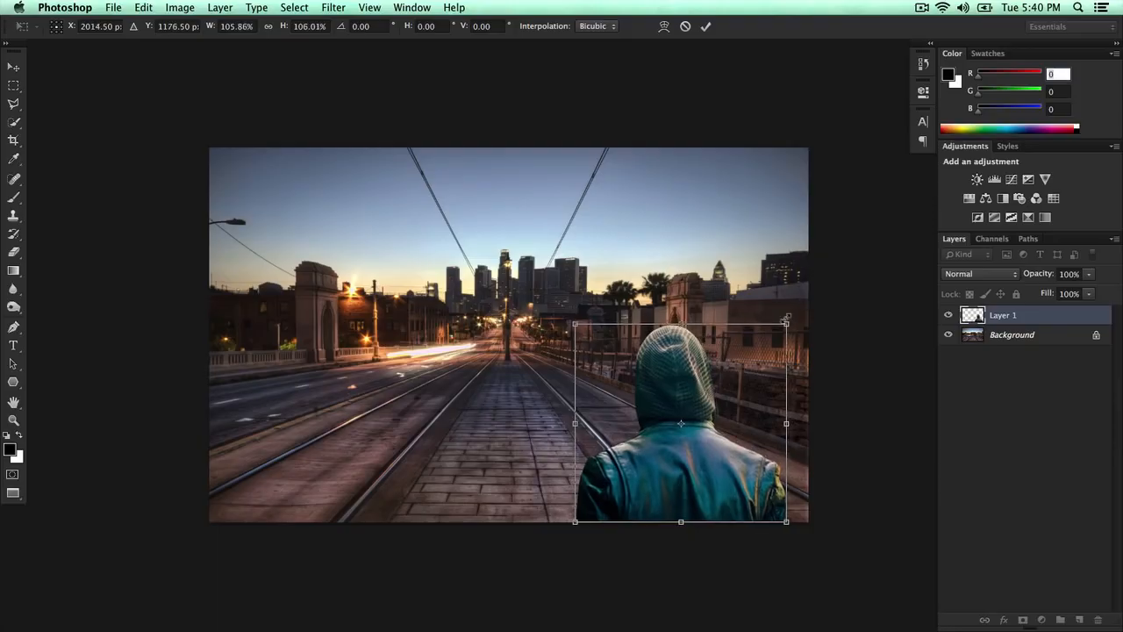
pyautogui.press('Return')
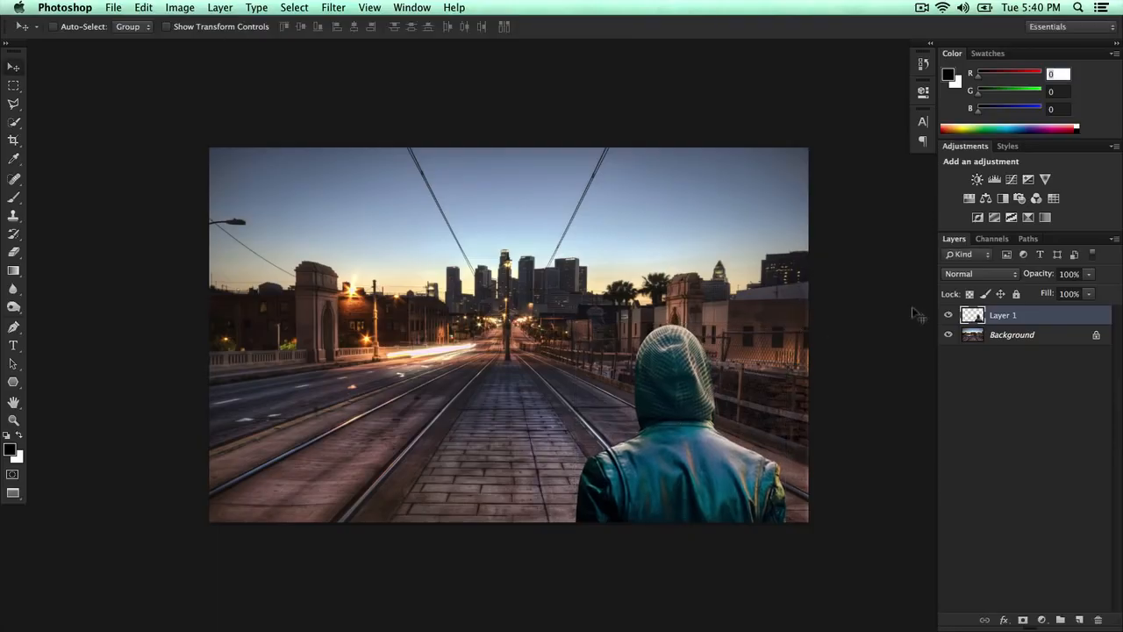
# - Add a Curves adjustment layer and bend the RGB curve, raising the shadows to output 32
pyautogui.click(1005, 620)
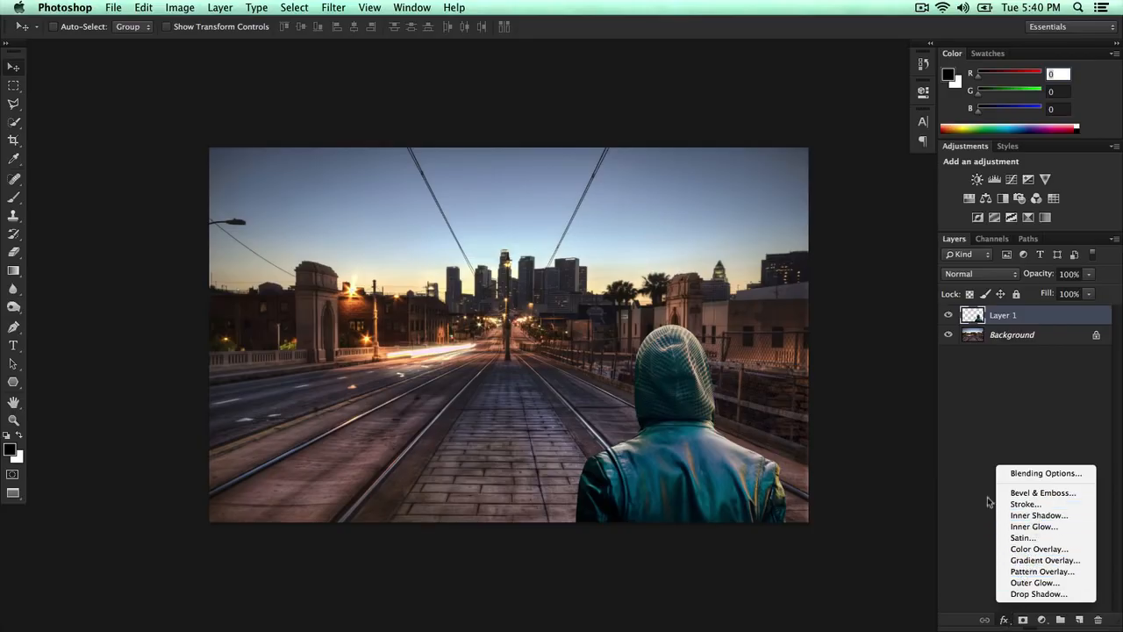
pyautogui.click(1018, 505)
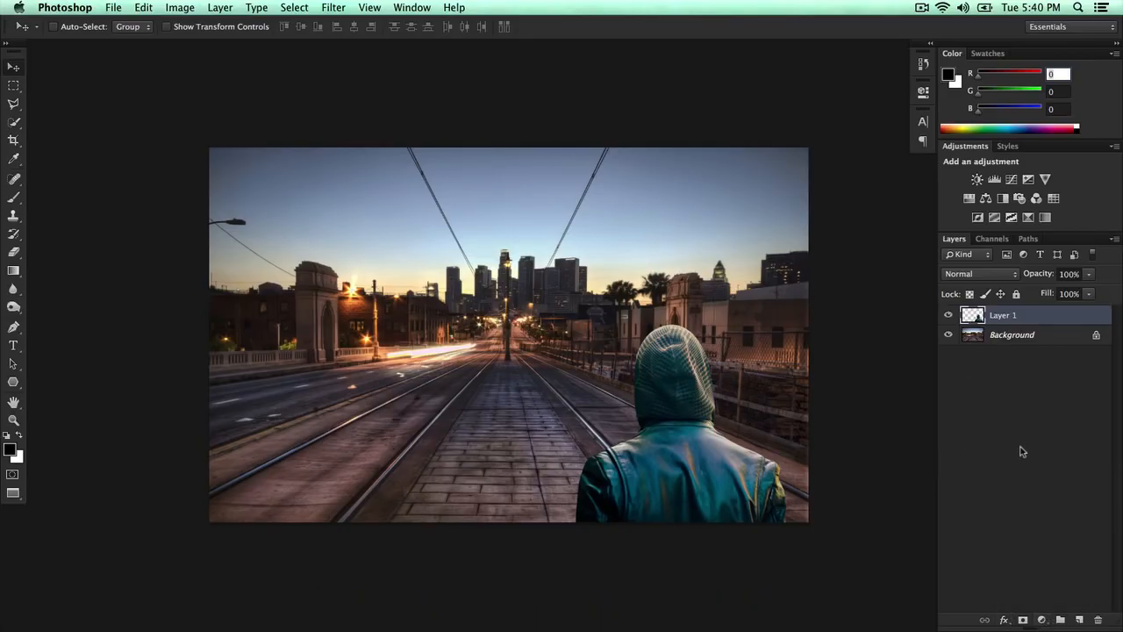
pyautogui.click(1038, 620)
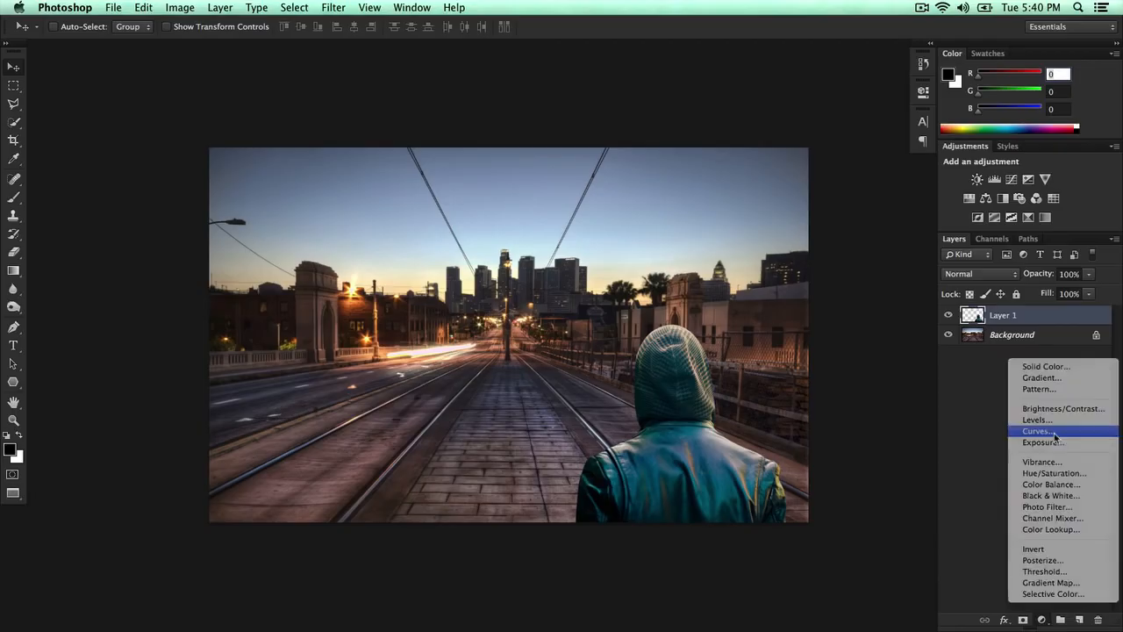
pyautogui.click(1018, 430)
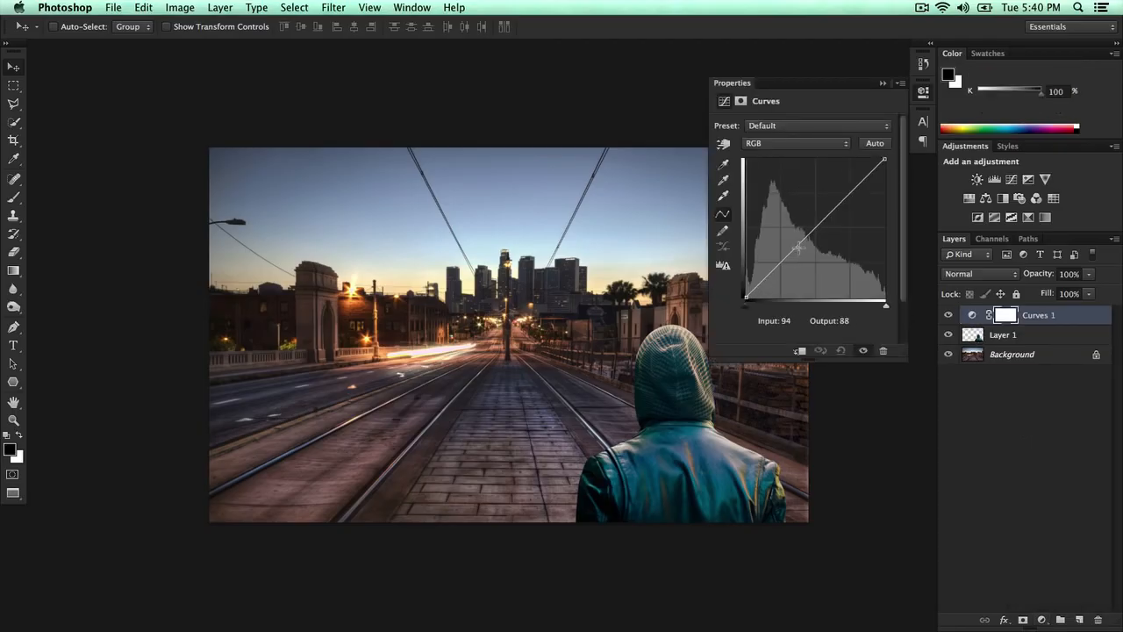
pyautogui.moveTo(798, 242)
pyautogui.mouseDown()
pyautogui.moveTo(790, 226)
pyautogui.moveTo(804, 245)
pyautogui.mouseUp()
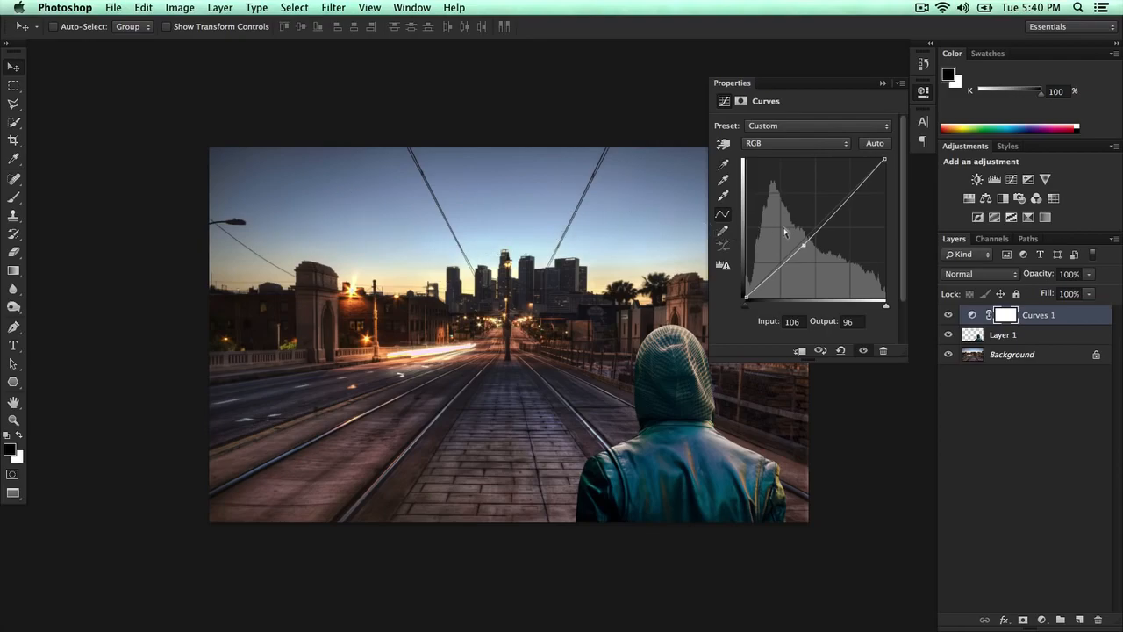
pyautogui.moveTo(744, 297); pyautogui.dragTo(747, 279)
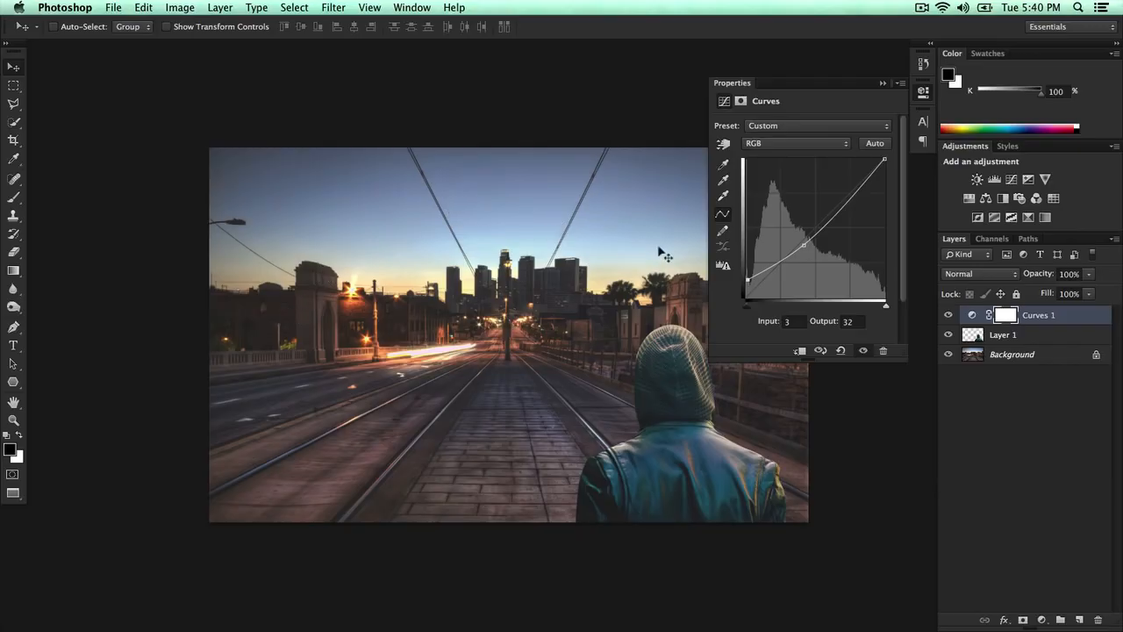
pyautogui.moveTo(884, 159); pyautogui.dragTo(893, 119)
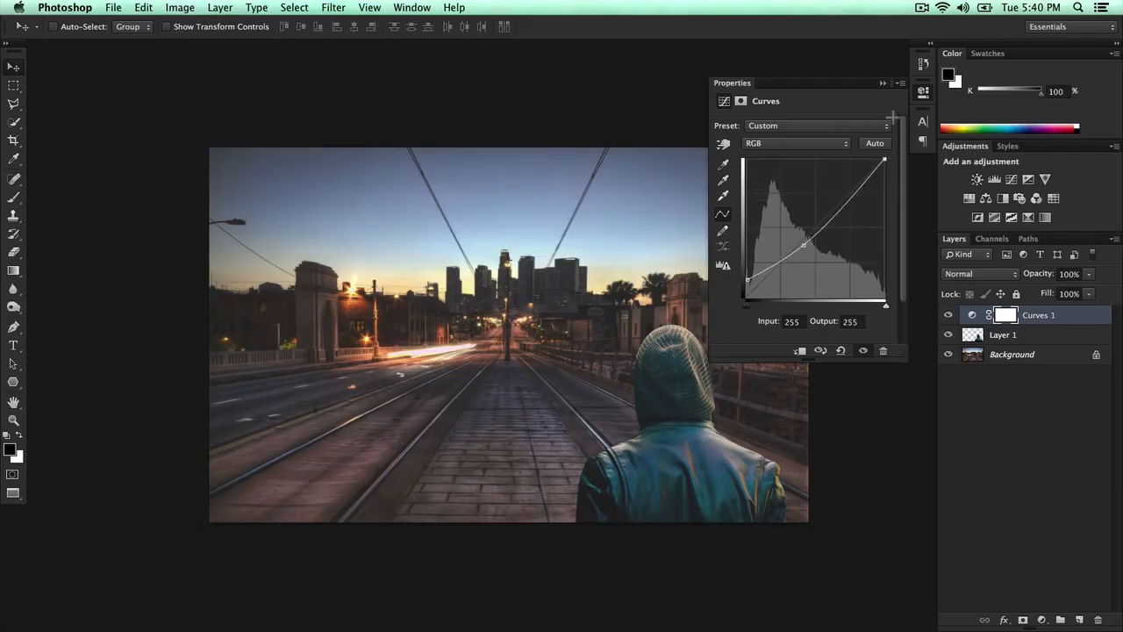
pyautogui.moveTo(748, 305); pyautogui.dragTo(759, 306)
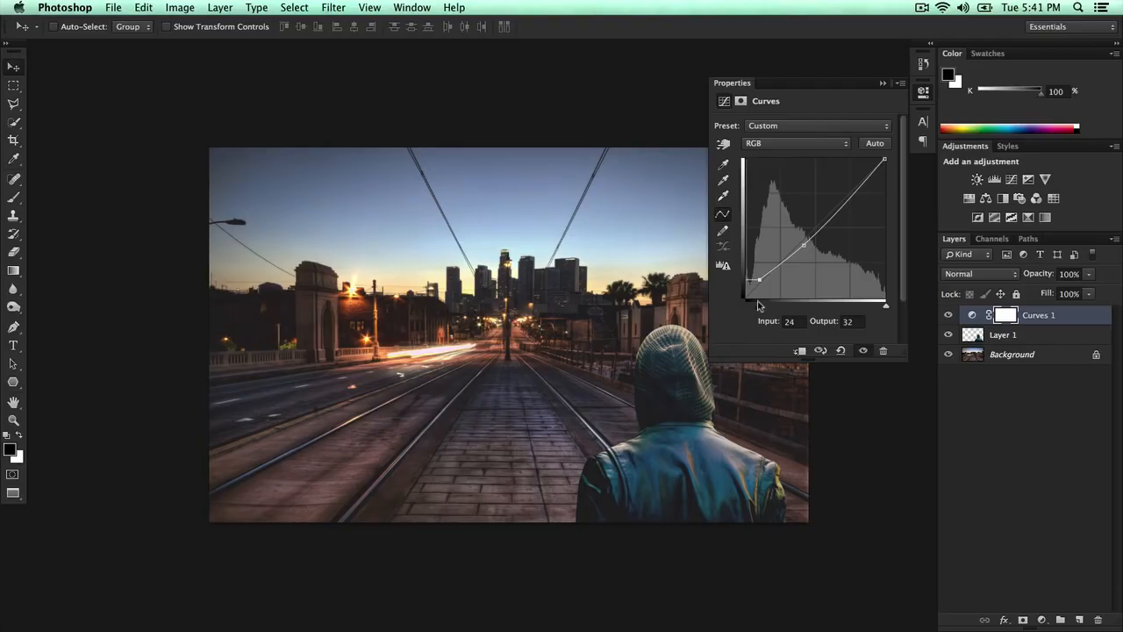
pyautogui.moveTo(884, 305)
pyautogui.mouseDown()
pyautogui.moveTo(867, 308)
pyautogui.moveTo(885, 307)
pyautogui.mouseUp()
pyautogui.moveTo(843, 196)
pyautogui.mouseDown()
pyautogui.moveTo(851, 190)
pyautogui.moveTo(852, 204)
pyautogui.moveTo(853, 190)
pyautogui.mouseUp()
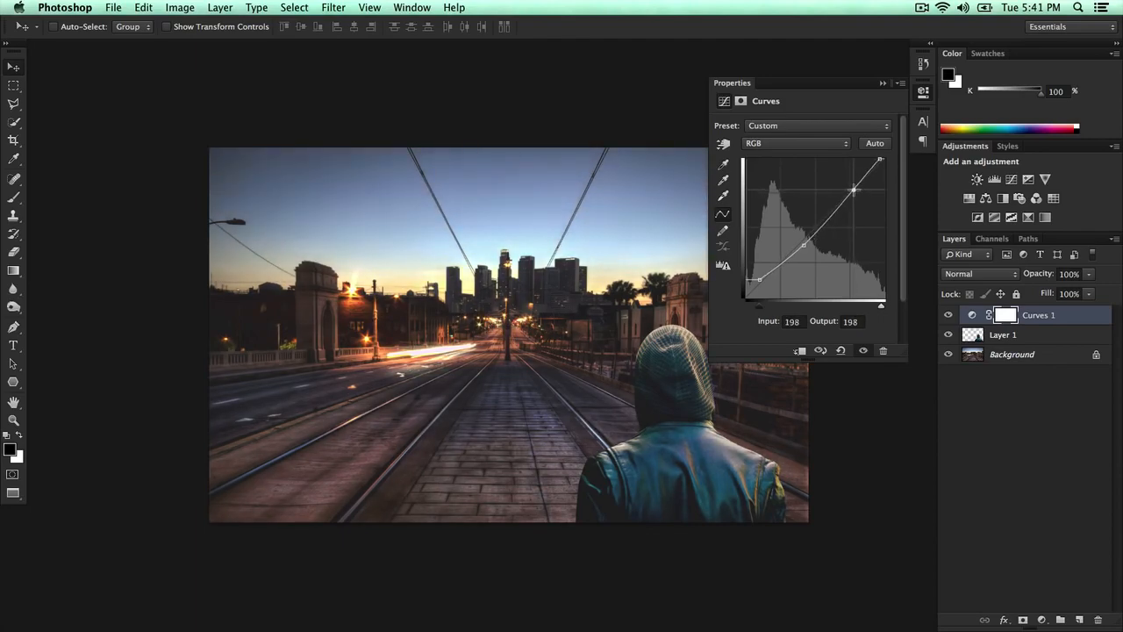
pyautogui.click(882, 84)
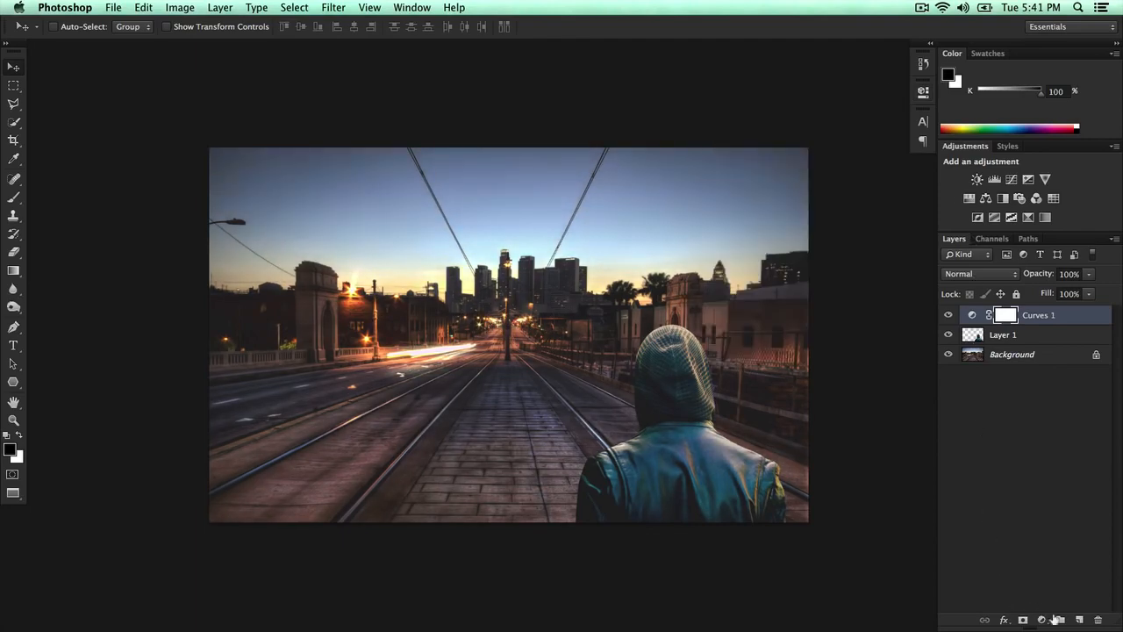
# - Add a Levels adjustment layer with input levels 13, 1.15 and 227
pyautogui.click(1047, 614)
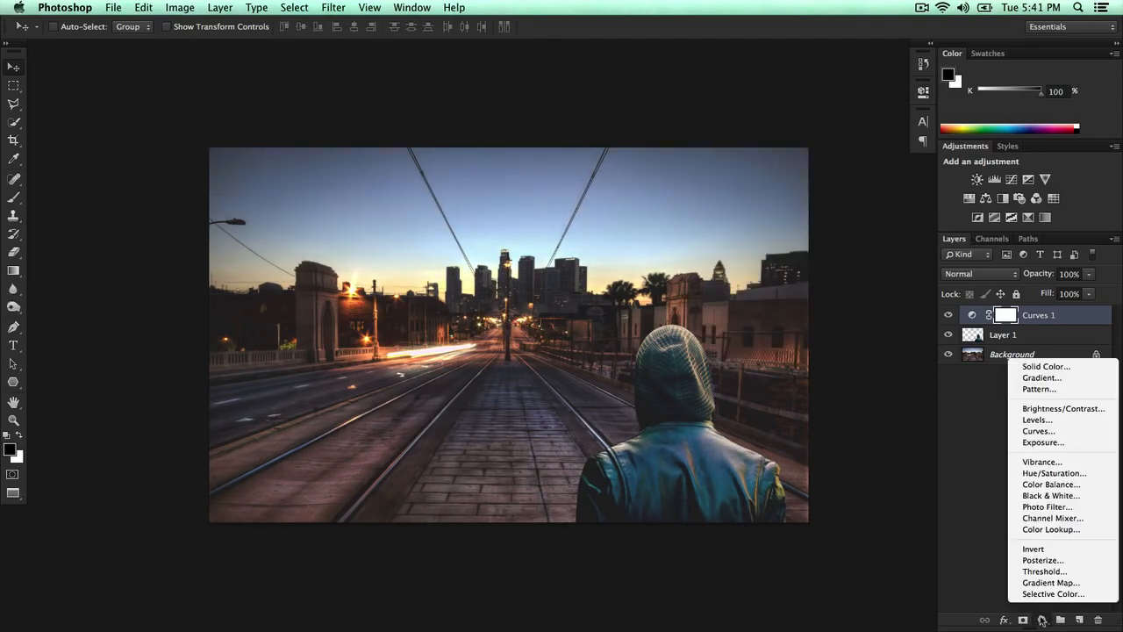
pyautogui.click(1056, 421)
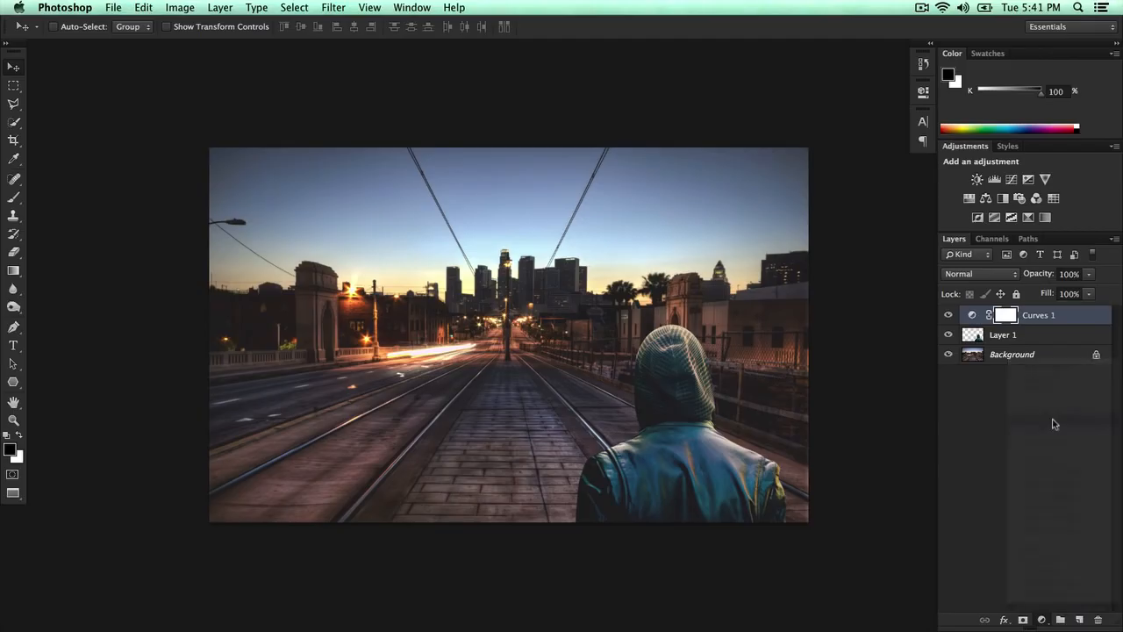
pyautogui.moveTo(737, 228); pyautogui.dragTo(743, 228)
pyautogui.moveTo(817, 226); pyautogui.dragTo(802, 230)
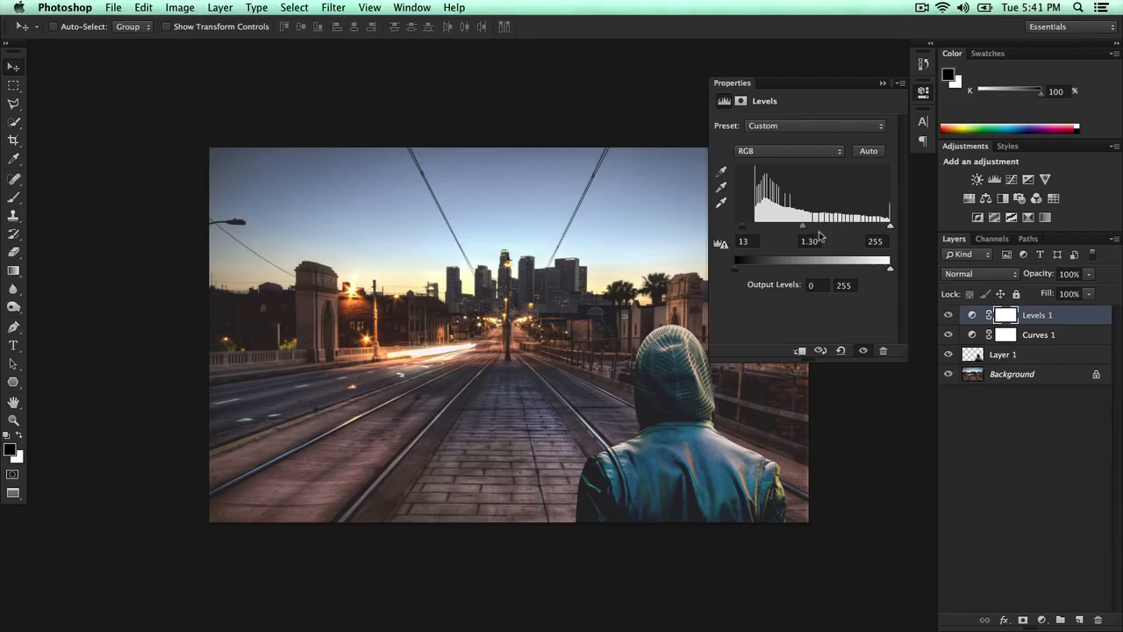
pyautogui.moveTo(802, 226)
pyautogui.mouseDown()
pyautogui.moveTo(835, 228)
pyautogui.moveTo(808, 227)
pyautogui.mouseUp()
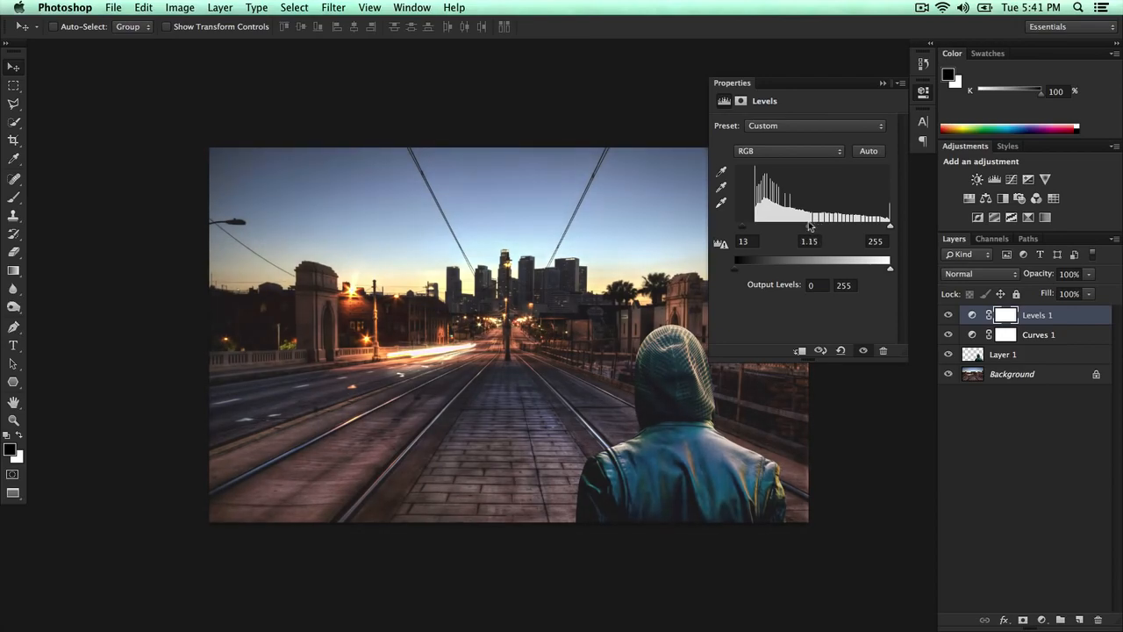
pyautogui.moveTo(890, 228); pyautogui.dragTo(874, 228)
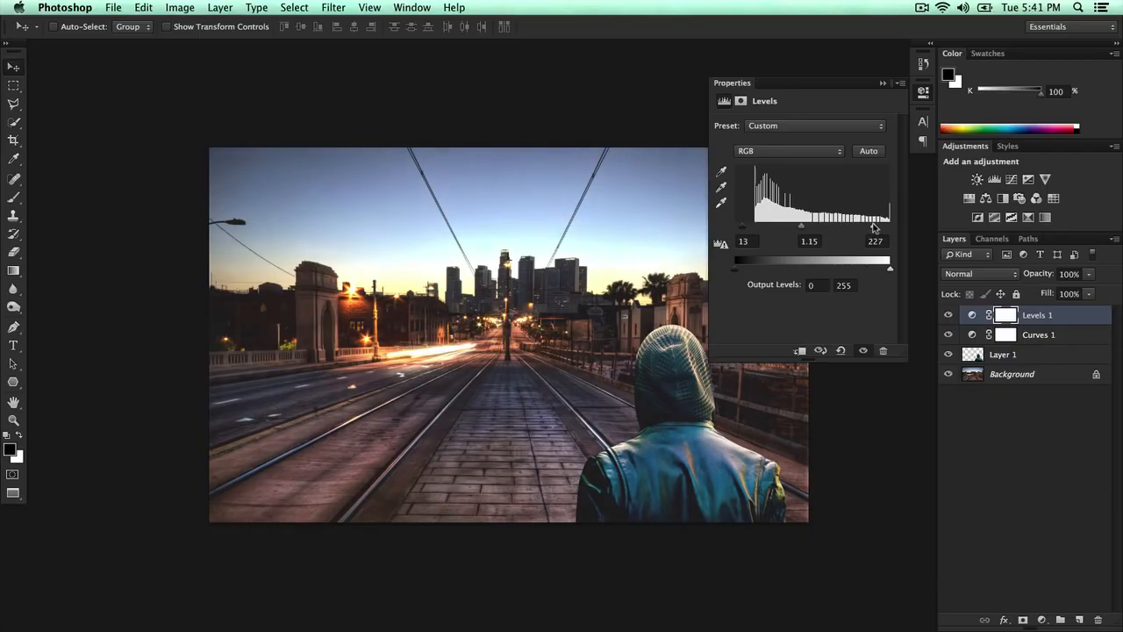
pyautogui.click(883, 83)
# - Add a Brightness/Contrast adjustment layer above the figure layer with brightness -5 and contrast -1
pyautogui.click(976, 358)
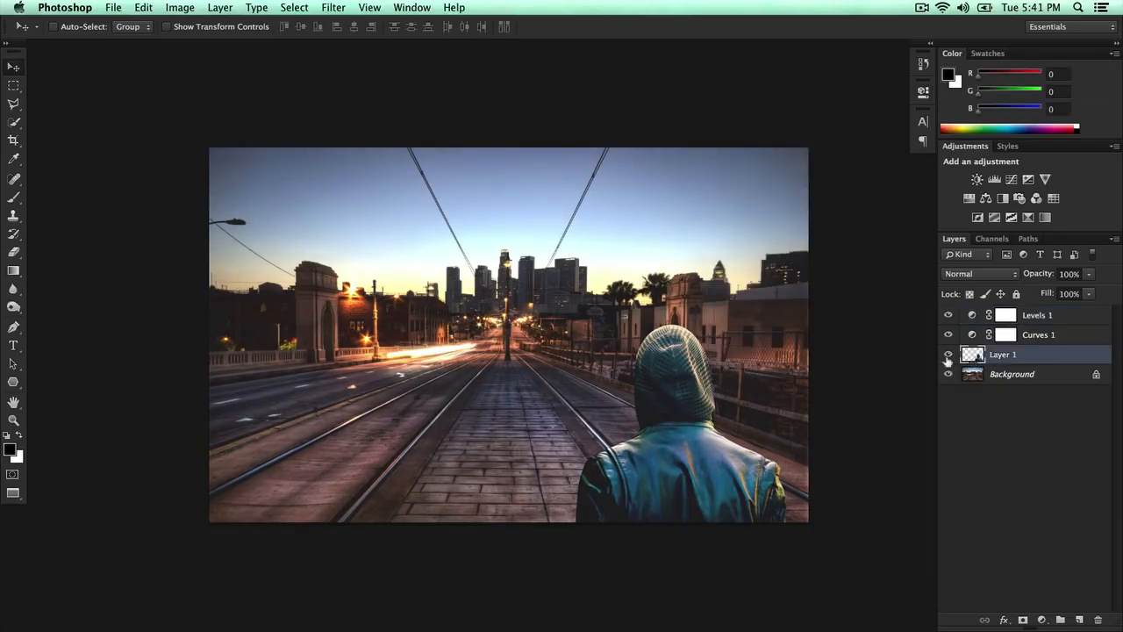
pyautogui.click(1041, 620)
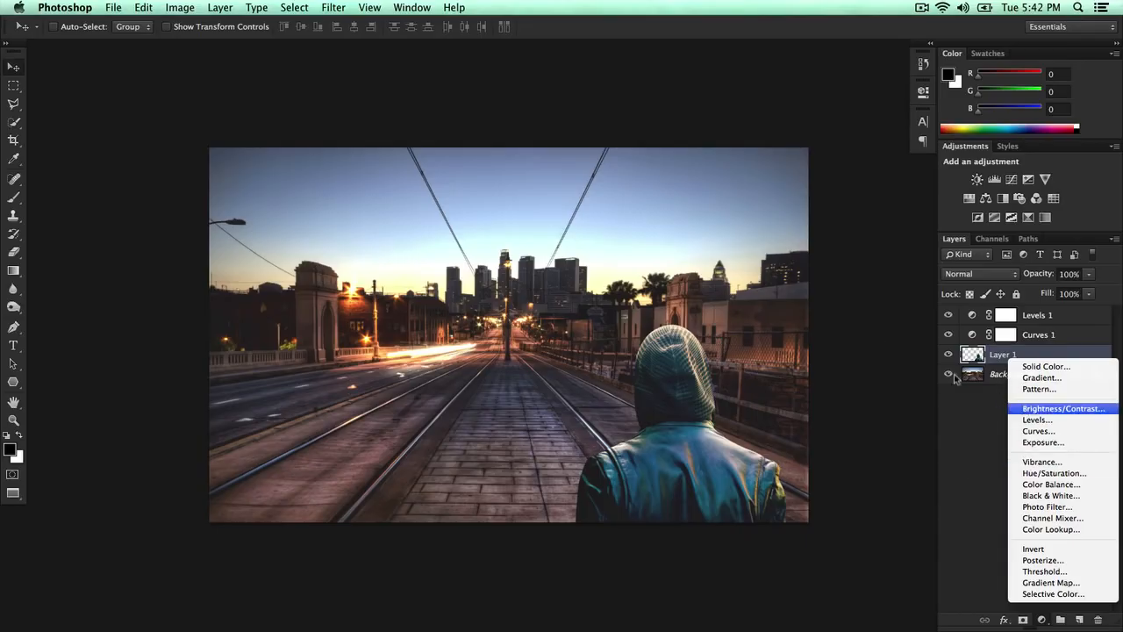
pyautogui.click(1062, 409)
pyautogui.moveTo(803, 163); pyautogui.dragTo(803, 191)
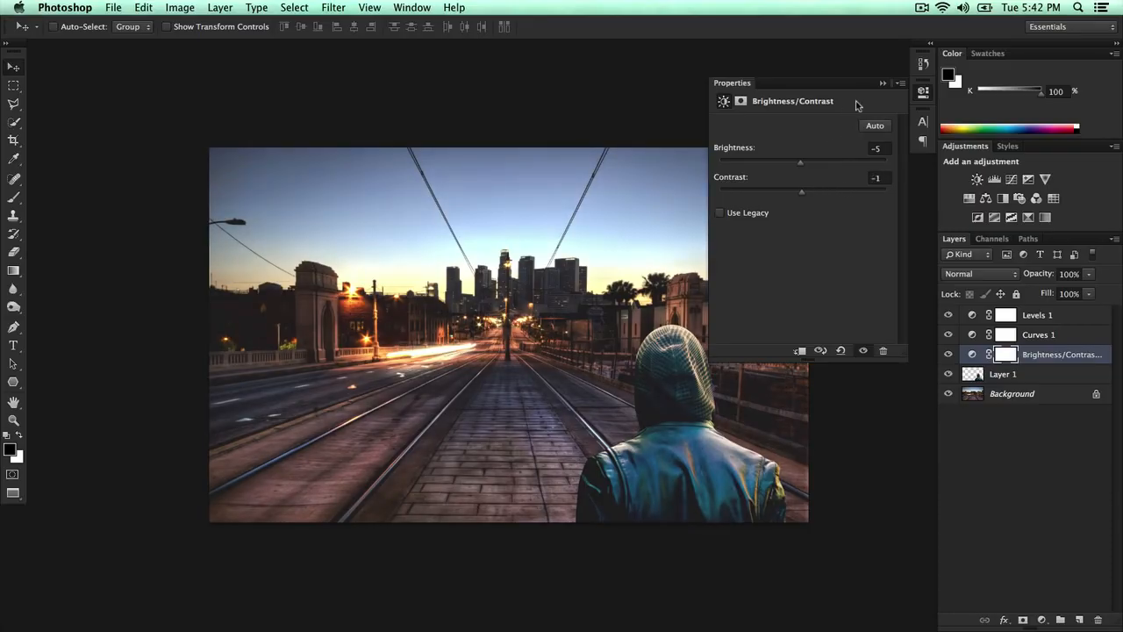
pyautogui.click(882, 83)
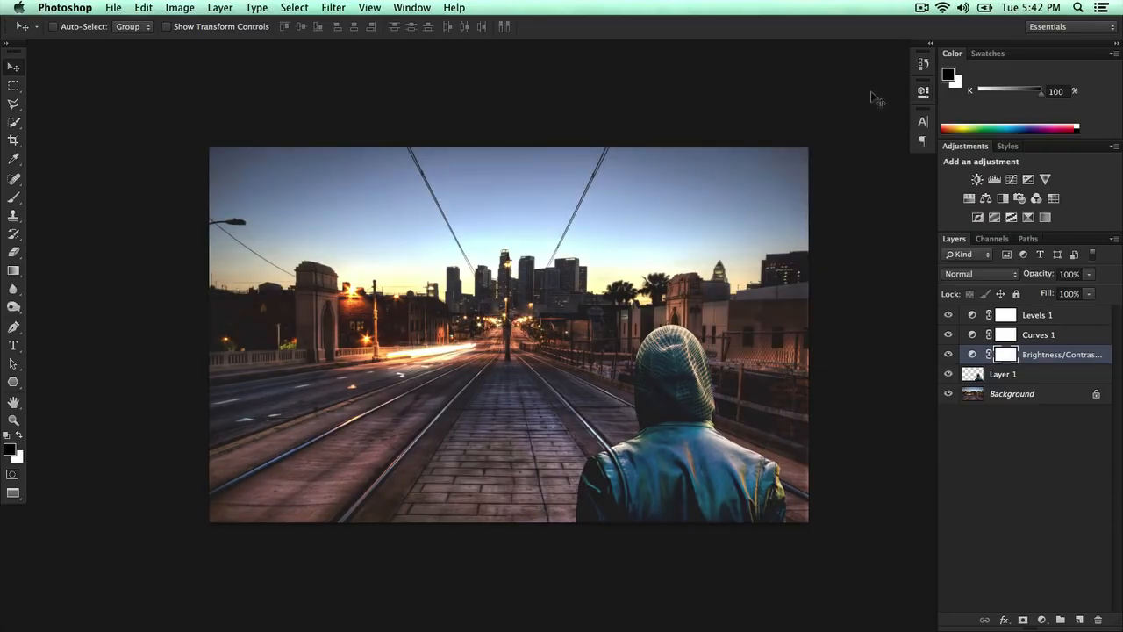
# - Scale the figure down to about 85% with Free Transform and move it onto the middle of the tracks
pyautogui.moveTo(722, 255); pyautogui.dragTo(685, 253)
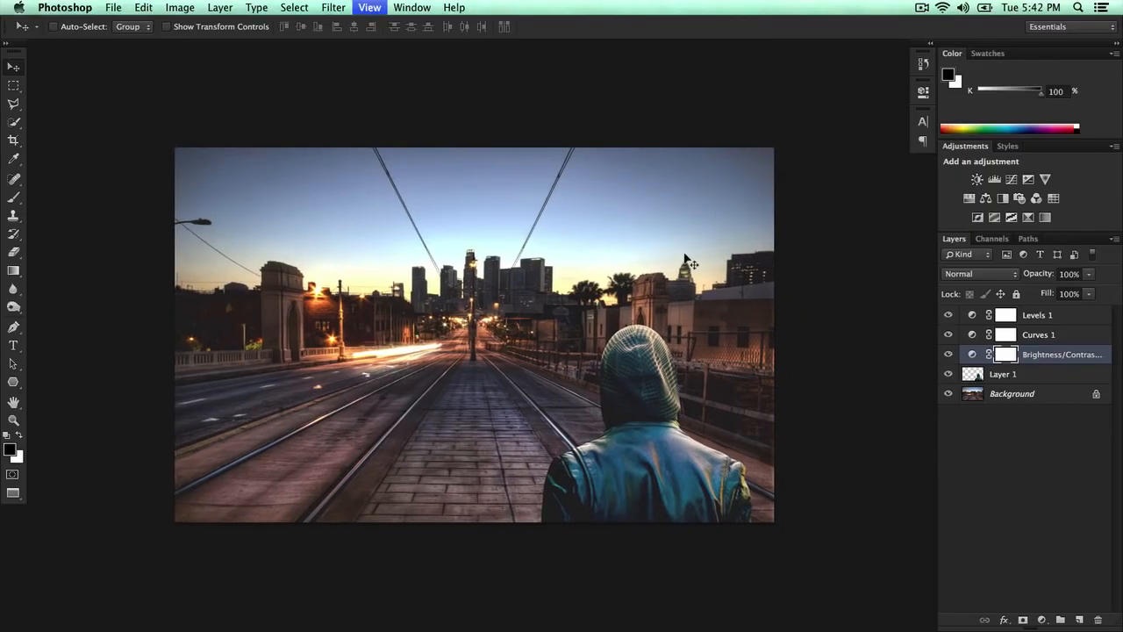
pyautogui.press('super+minus')
pyautogui.press('super+minus')
pyautogui.press('super+minus')
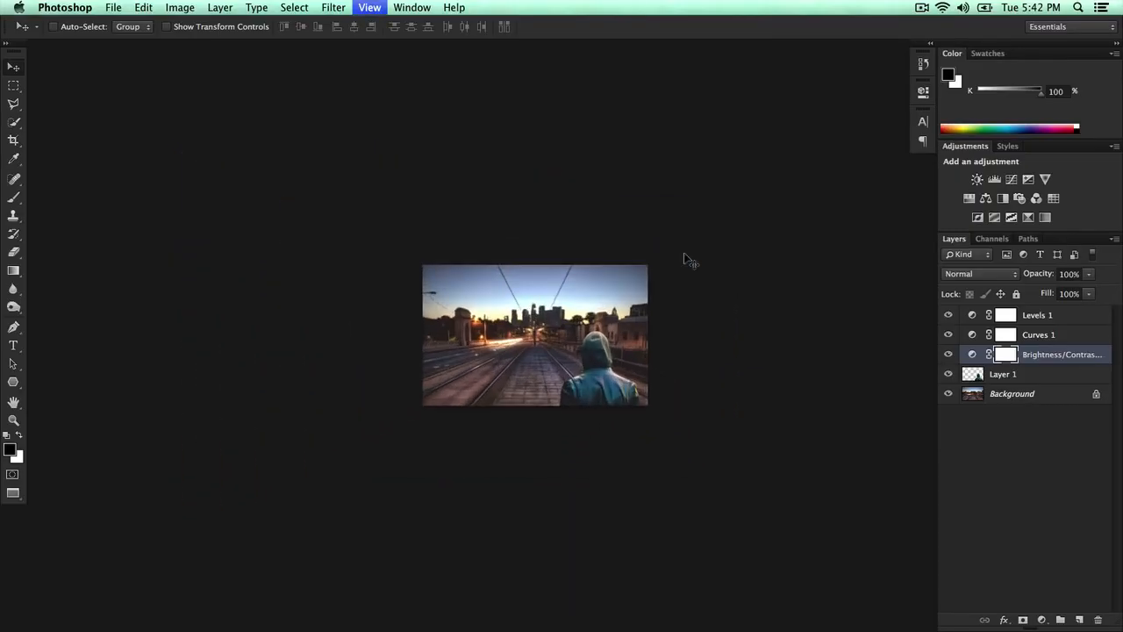
pyautogui.press('super+plus')
pyautogui.press('super+plus')
pyautogui.press('super+minus')
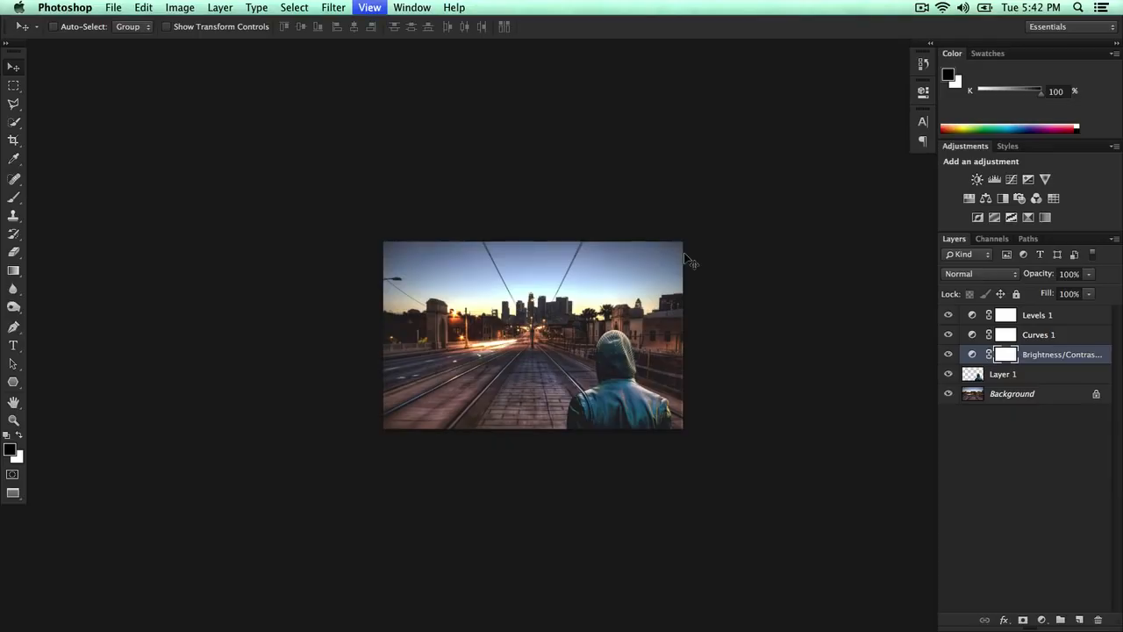
pyautogui.press('super+plus')
pyautogui.press('super+plus')
pyautogui.press('super+t')
pyautogui.click(674, 228)
pyautogui.click(988, 376)
pyautogui.press('super+t')
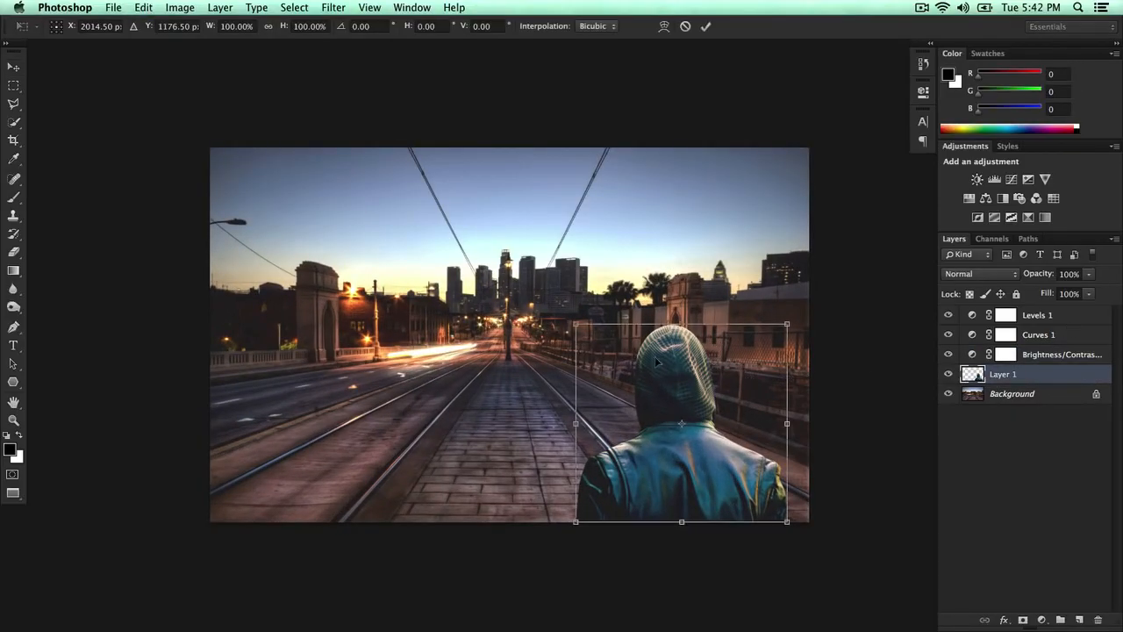
pyautogui.moveTo(587, 343); pyautogui.dragTo(637, 355)
pyautogui.moveTo(581, 327); pyautogui.dragTo(624, 347)
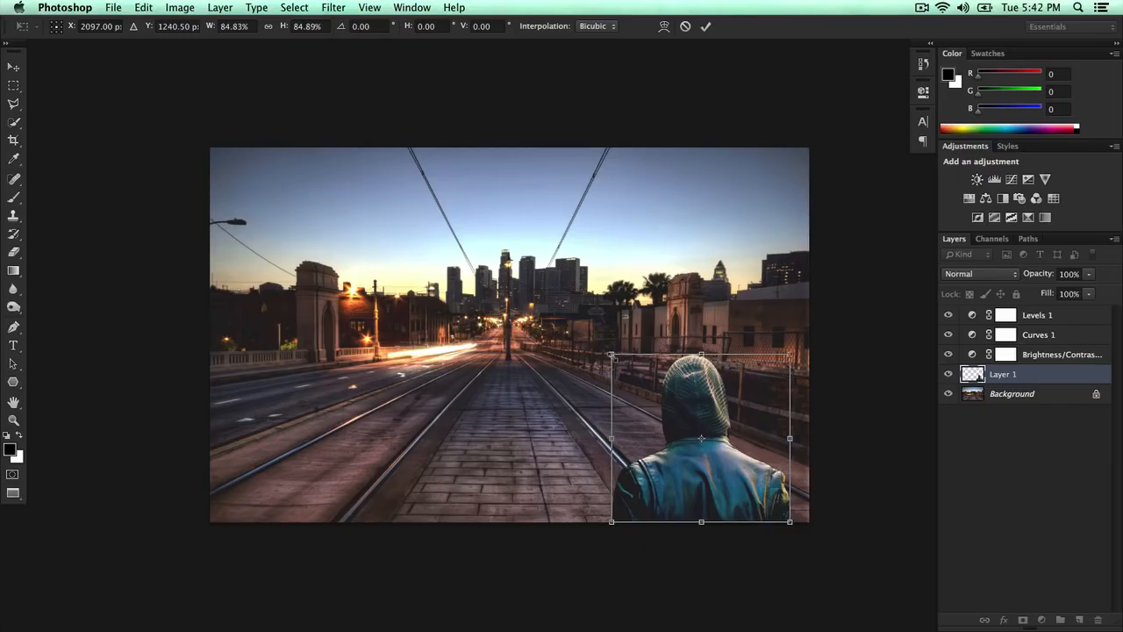
pyautogui.press('Return')
pyautogui.moveTo(690, 441); pyautogui.dragTo(524, 481)
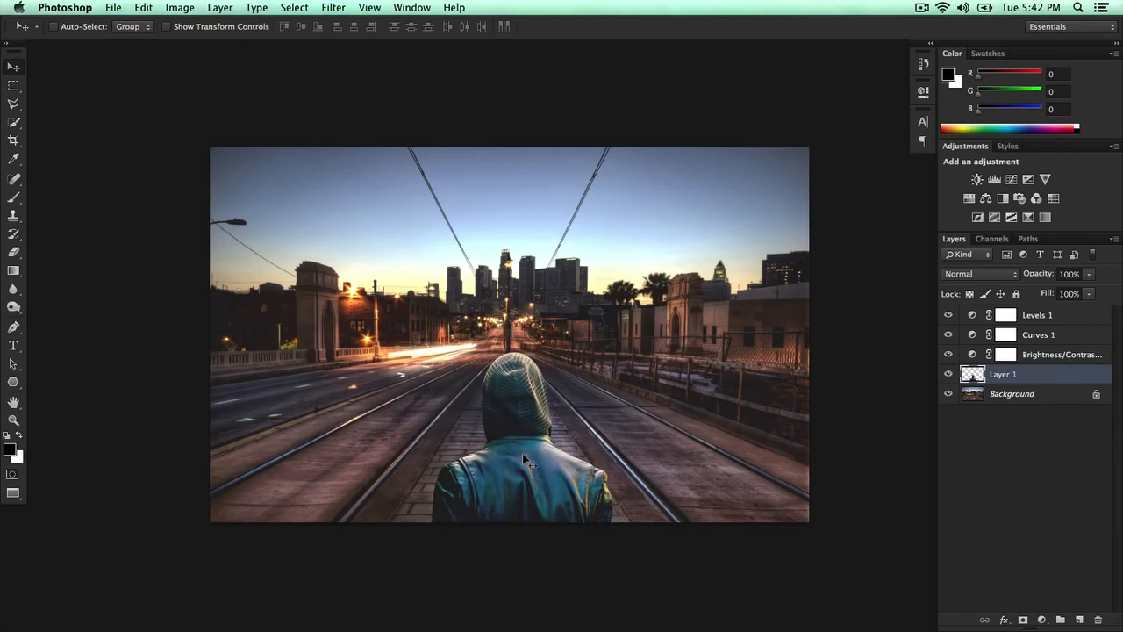